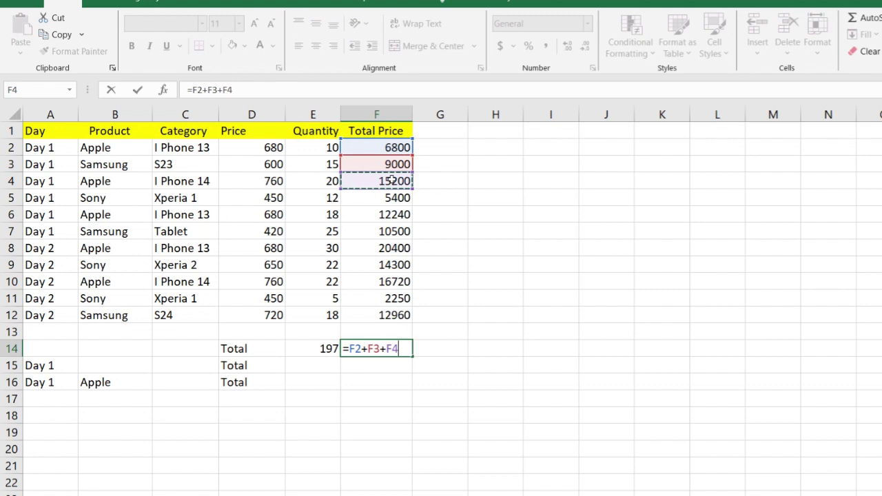
Step: Replace the cell-by-cell addition in F14 with =SUM(F2:F12) to total the Total Price column
key(Return)
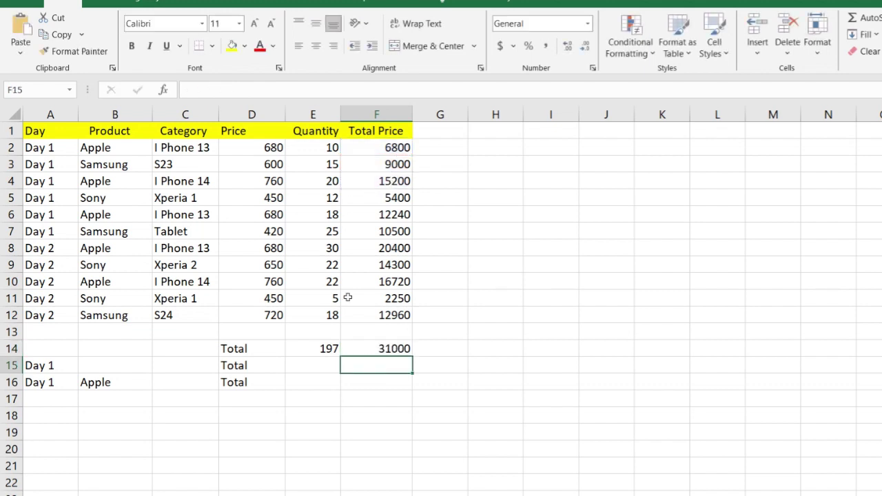
click(379, 348)
key(BackSpace)
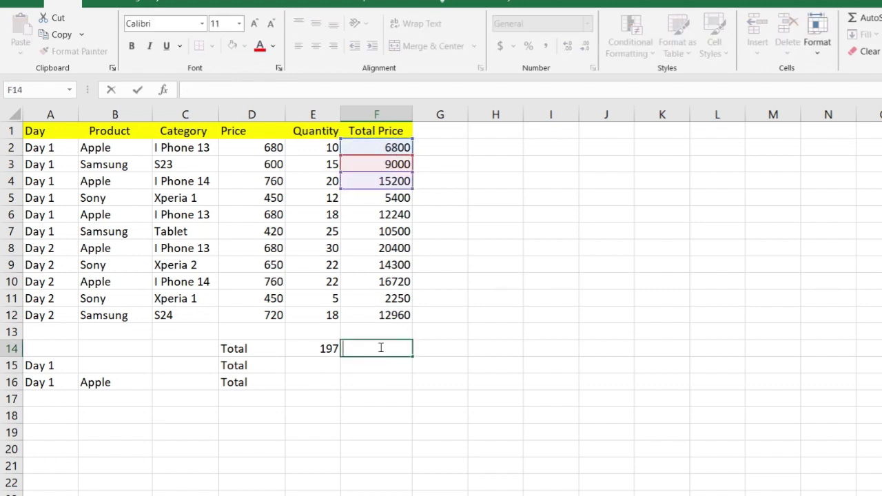
text(=SUM()
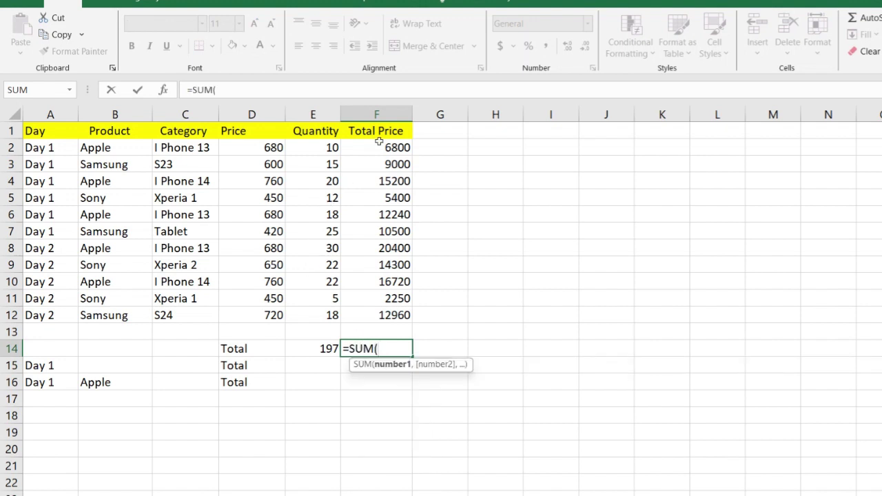
drag(378, 146, 376, 313)
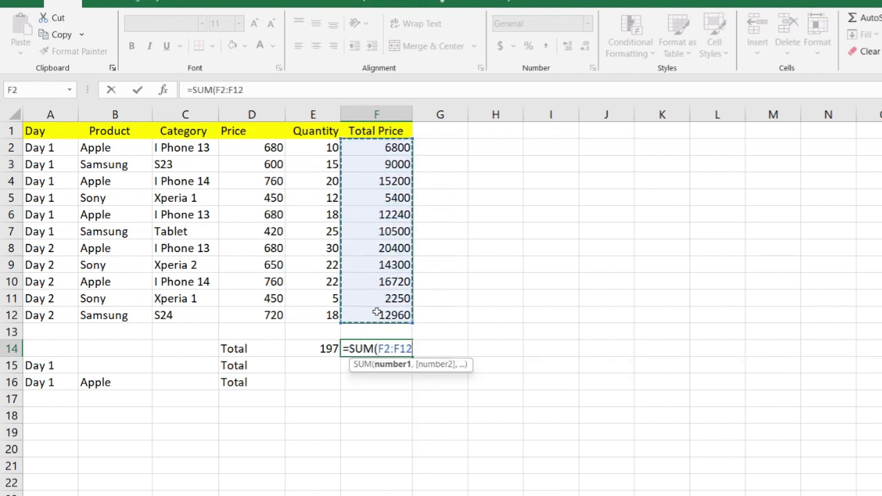
text())
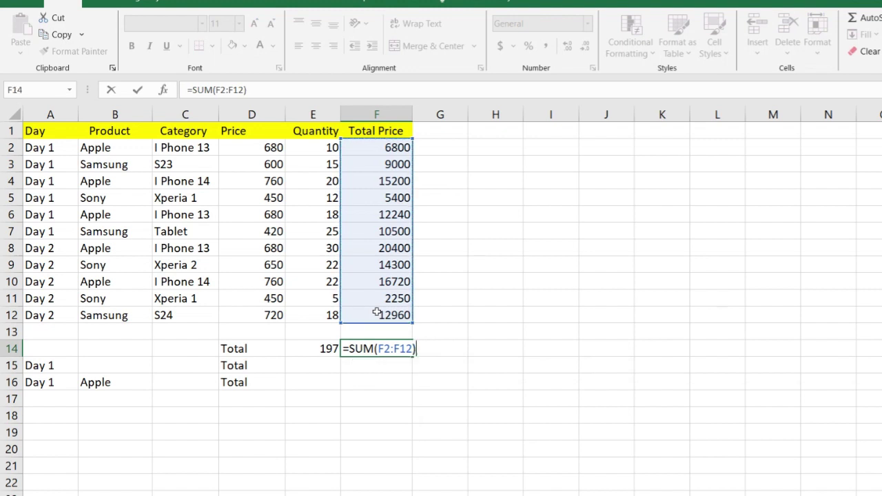
key(Return)
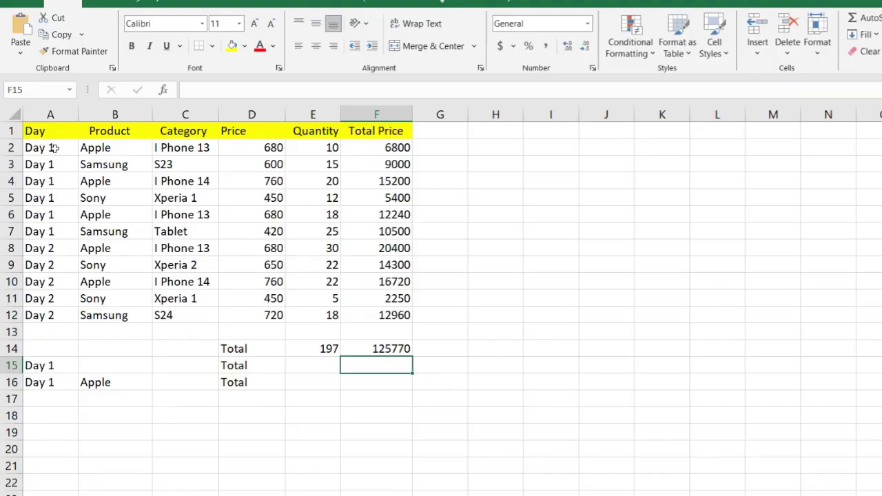
Step: Enter =SUMIF(A2:A12,A15,E2:E12) in E15 to total the quantity for Day 1
drag(54, 148, 51, 281)
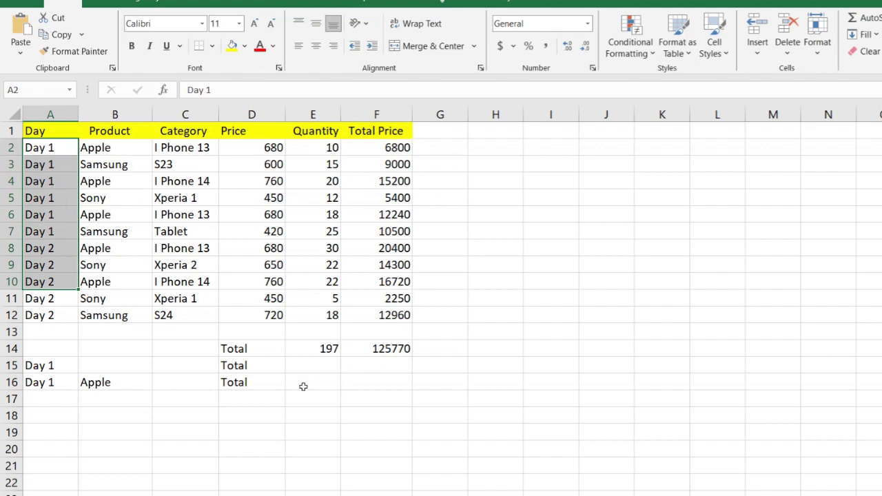
click(318, 365)
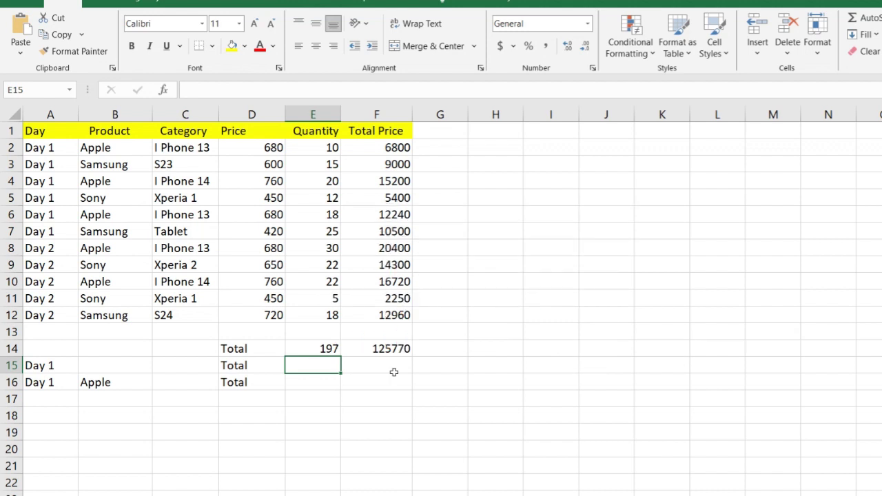
text(=)
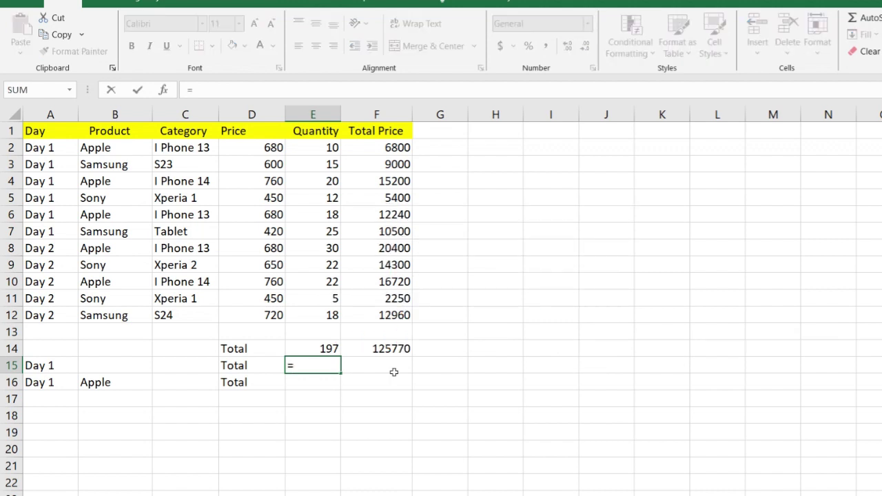
text(SUMI)
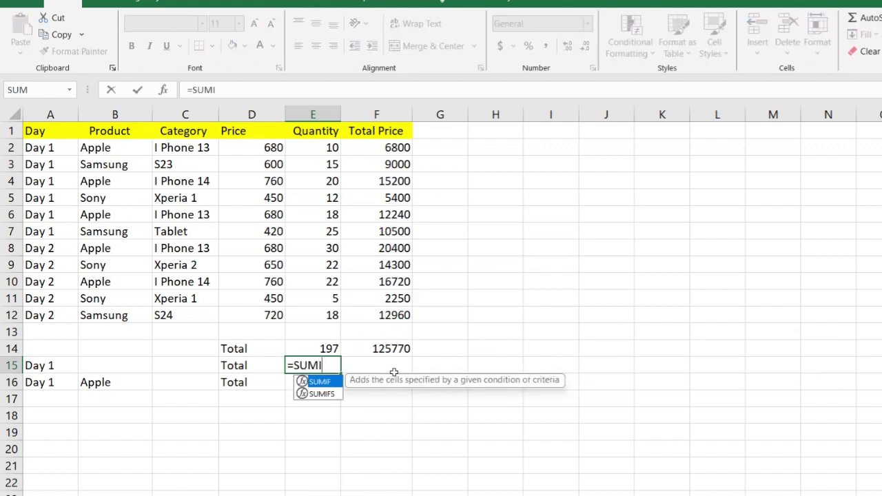
text(F()
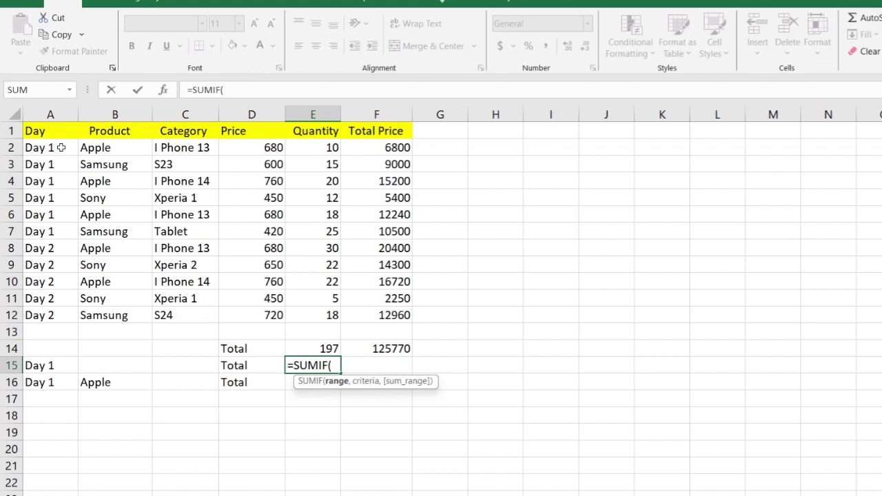
drag(61, 147, 41, 319)
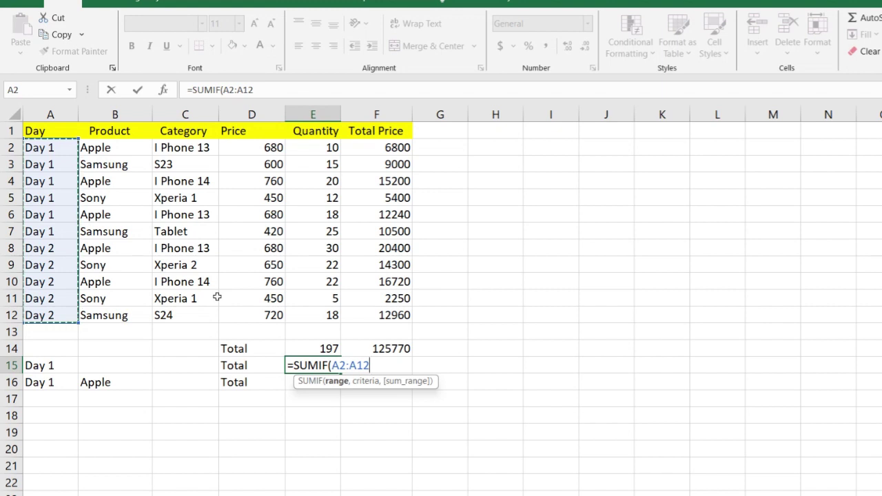
text(,)
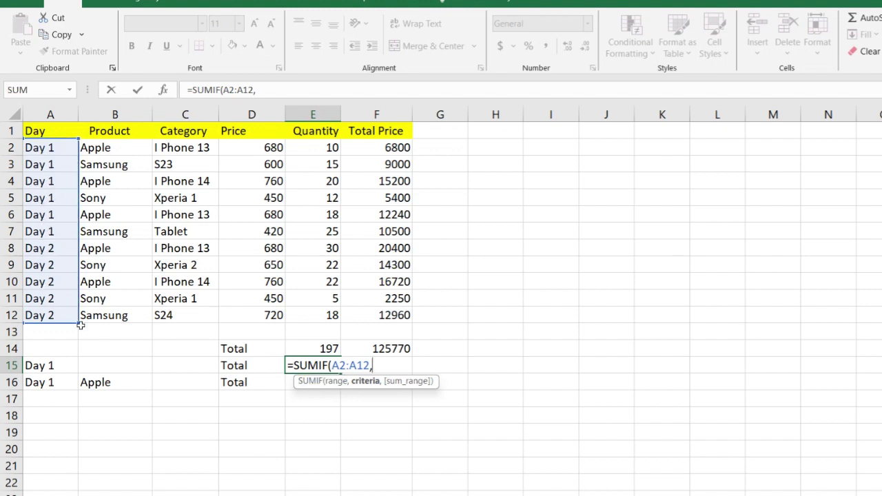
click(48, 365)
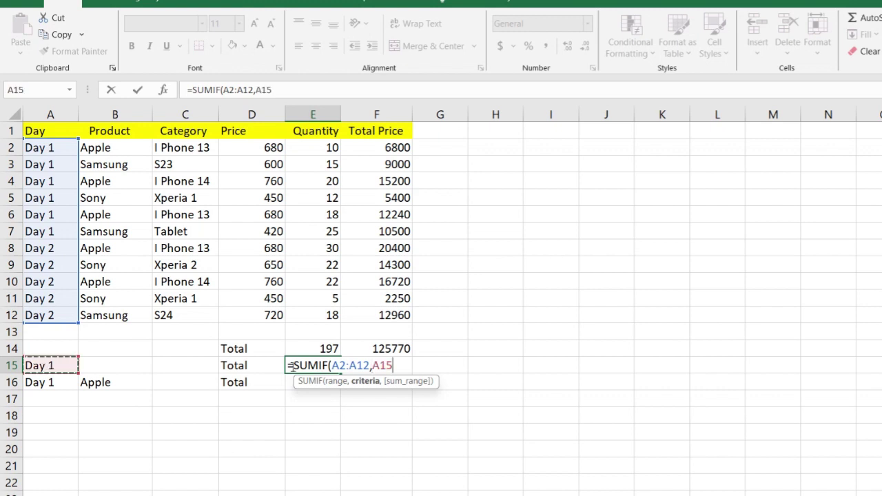
text(,)
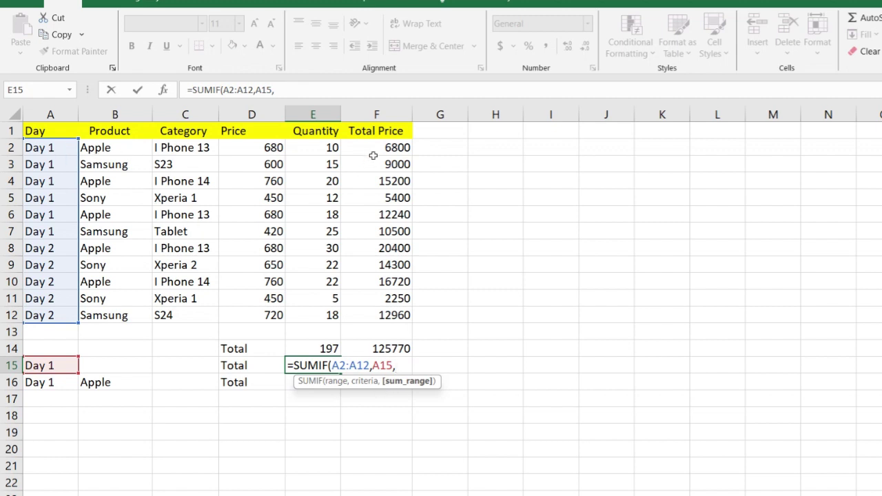
drag(330, 142, 302, 313)
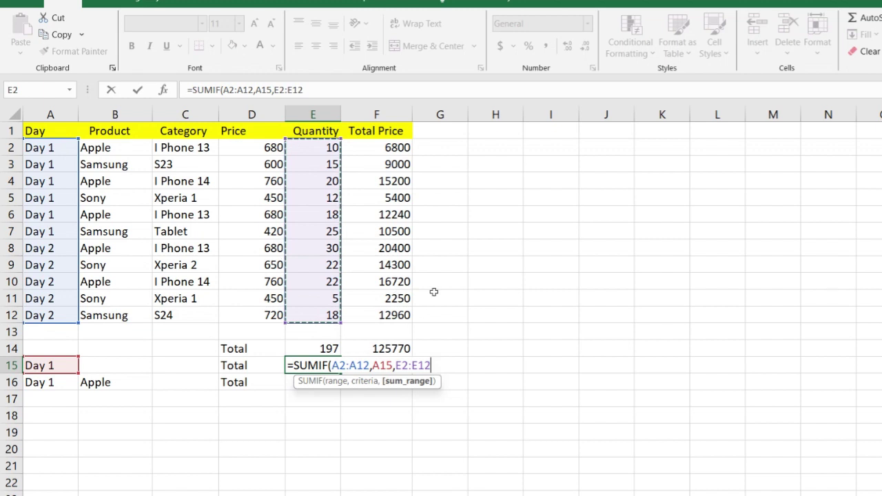
text())
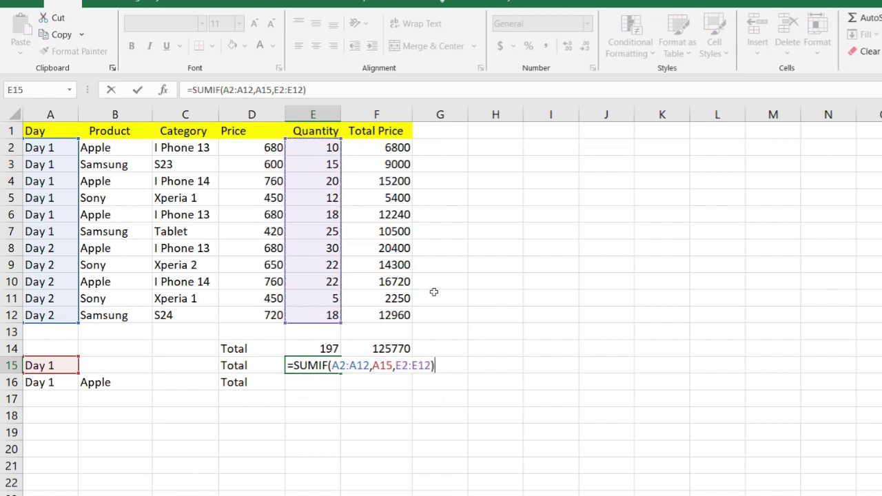
key(Return)
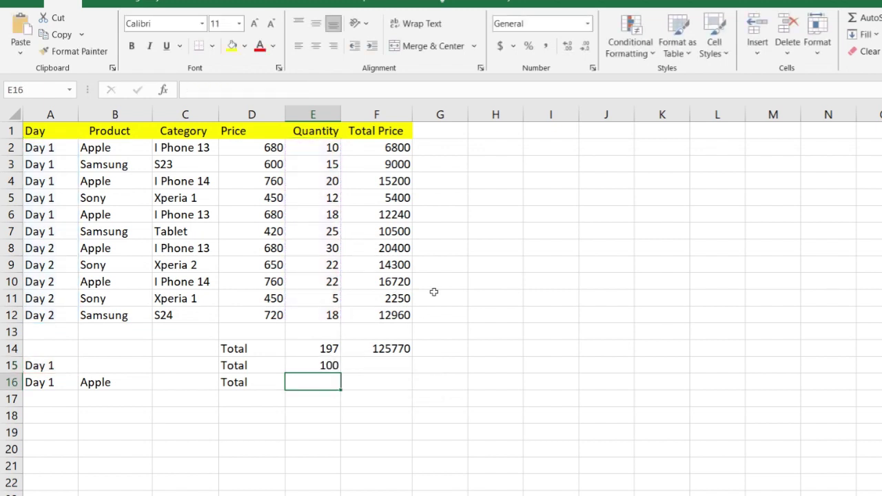
Step: Cross-check the Day 1 quantity with a temporary =SUM(E2:E7) in H2, and clear that cell
click(328, 365)
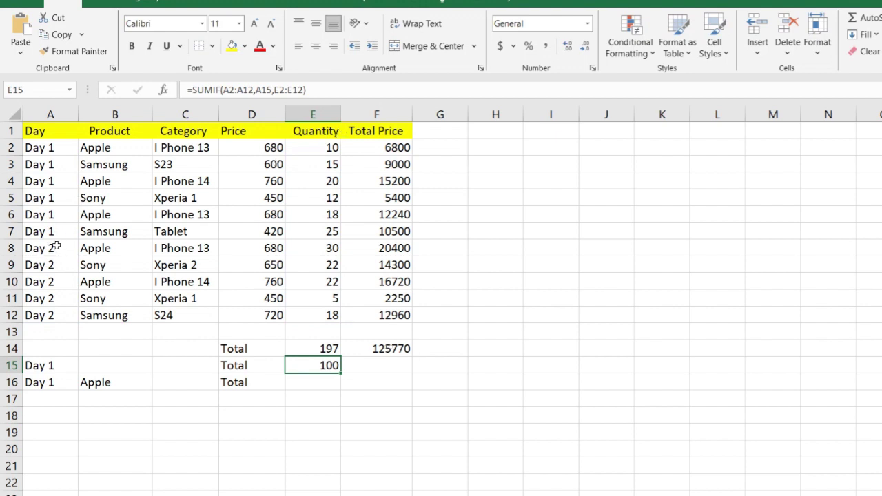
drag(47, 233, 328, 145)
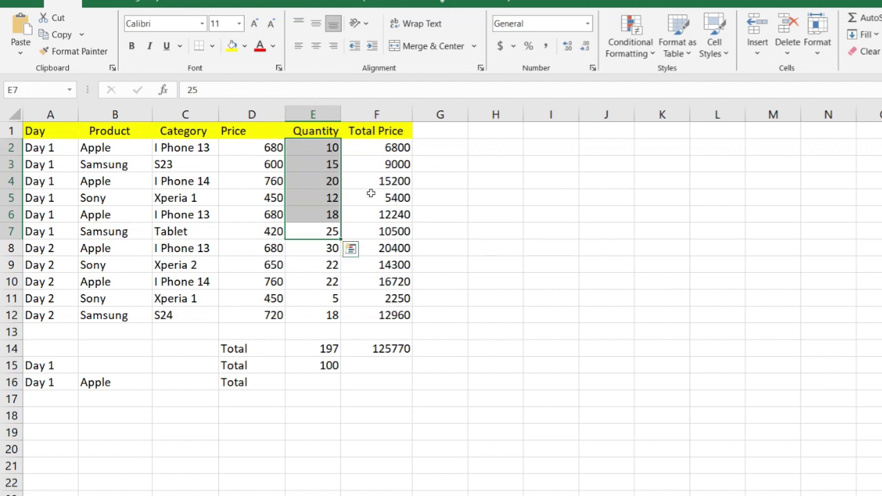
click(489, 147)
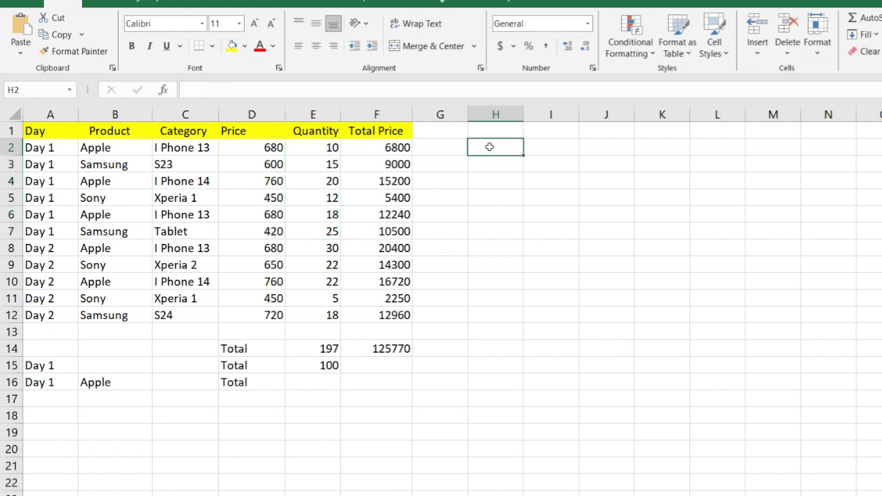
text(=SUM()
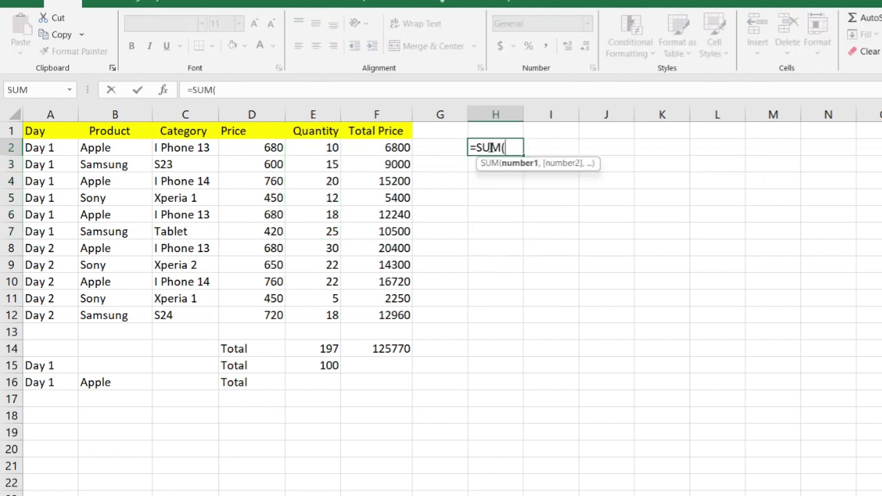
drag(315, 148, 309, 222)
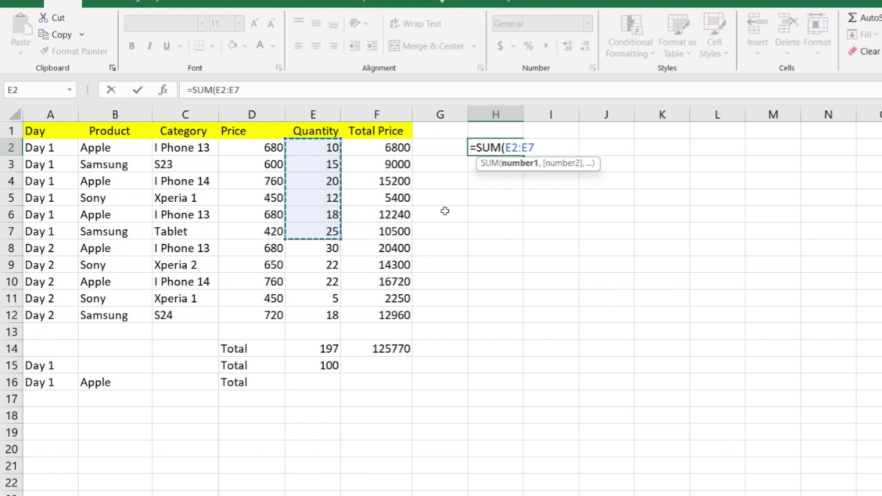
text())
key(Return)
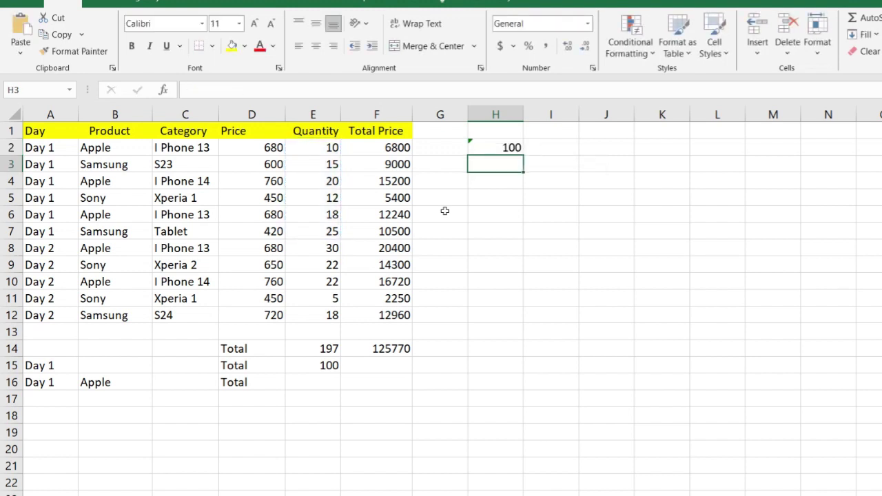
click(503, 143)
key(Delete)
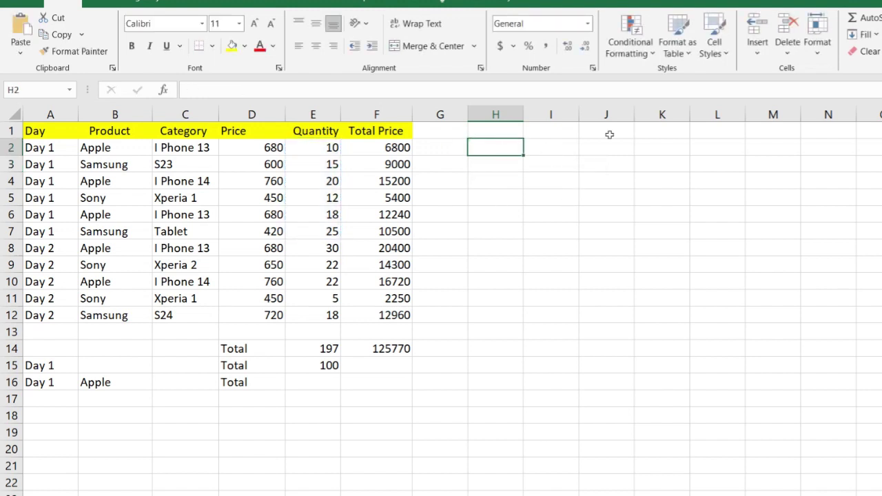
Step: Review the SUMIF formula in E15 and change its criteria cell A15 to Day 2
click(315, 365)
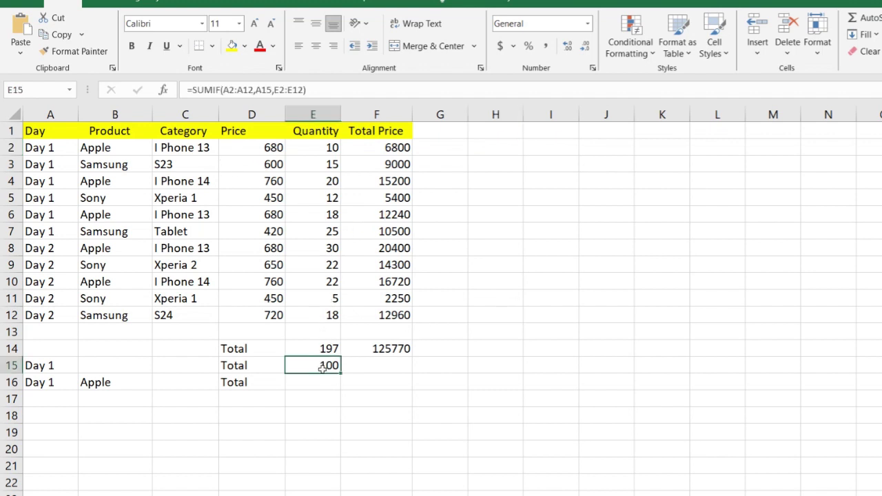
double_click(318, 365)
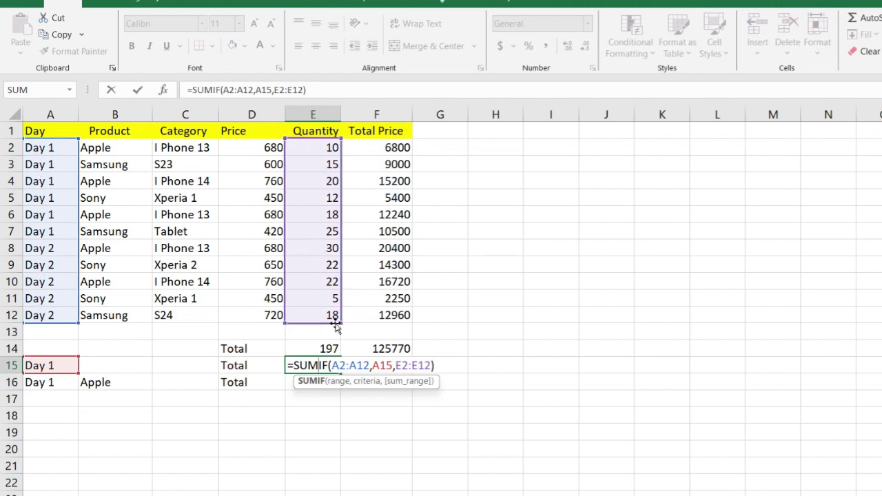
key(Tab)
click(51, 365)
key(F2)
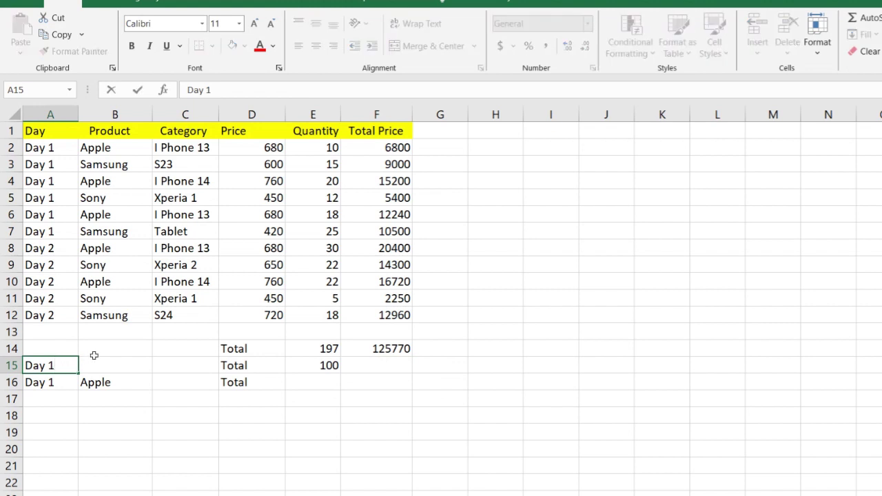
key(BackSpace)
text(2)
key(Return)
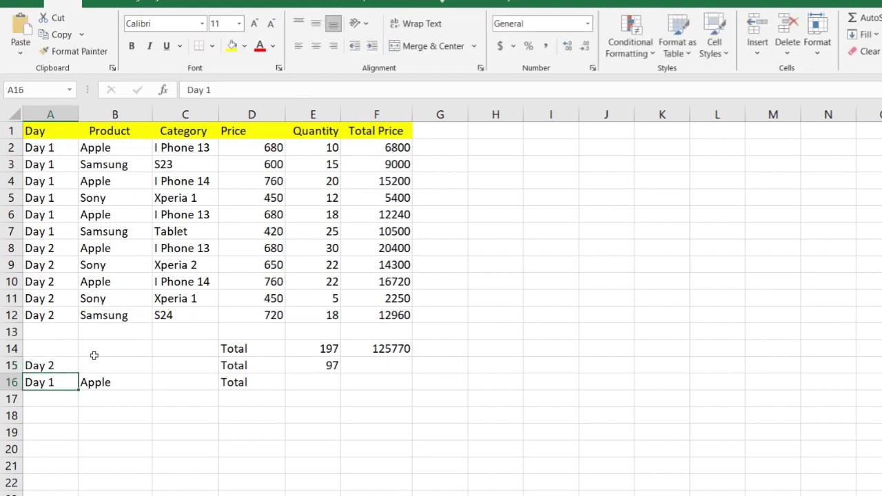
click(319, 365)
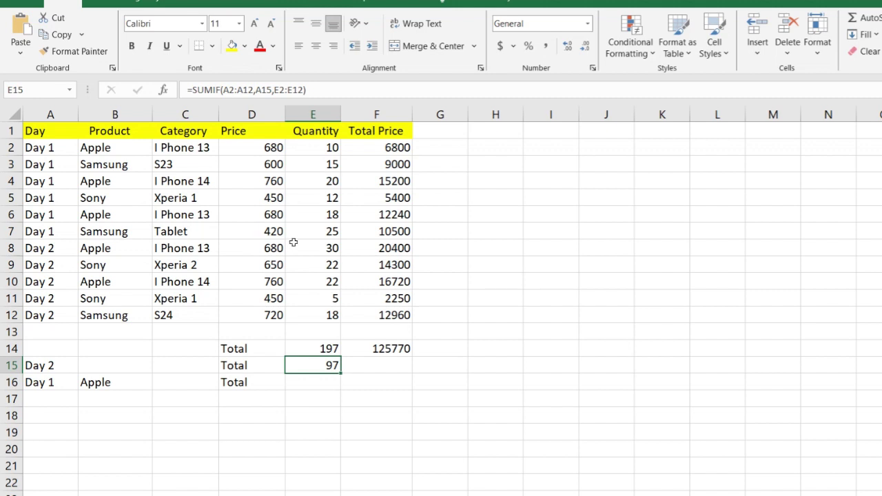
Step: Enter =SUMIF(A2:A12,A15,F2:F12) in F15 to total the Total Price column for the day in A15
click(368, 367)
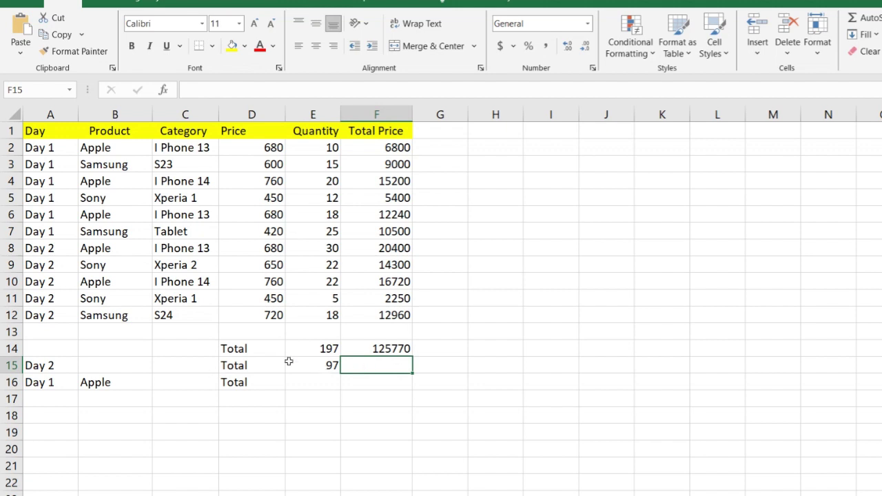
text(=)
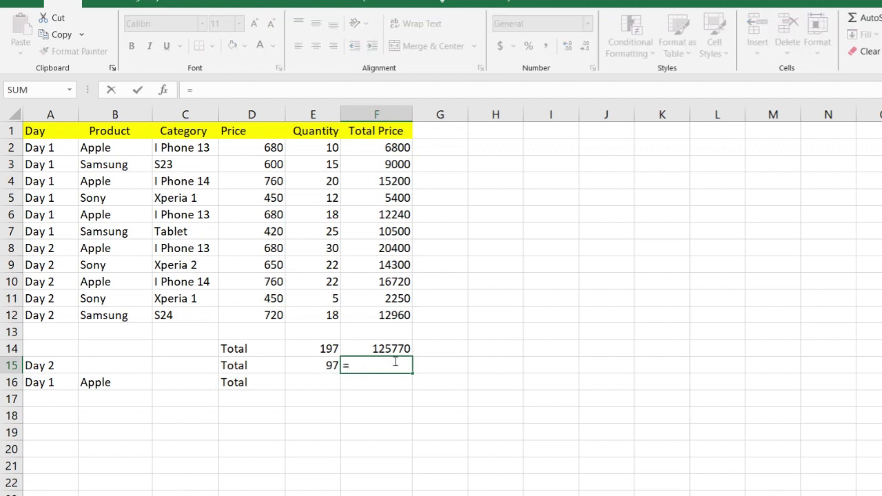
text(S)
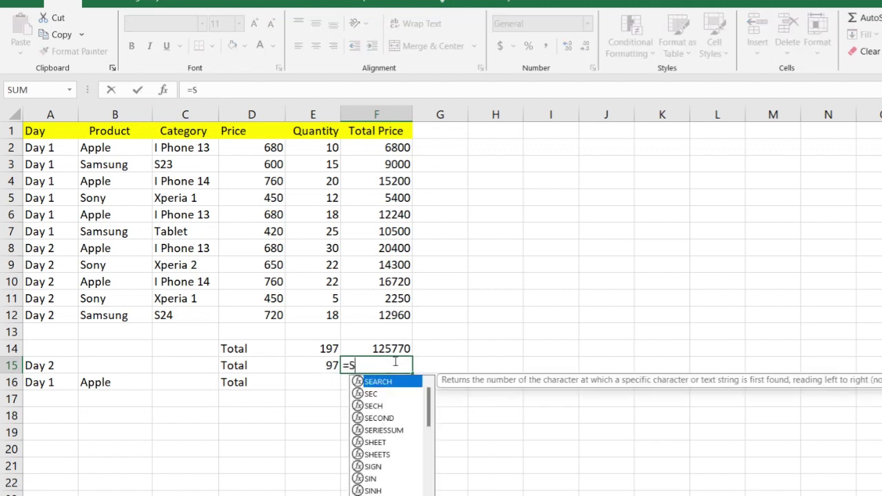
text(UMIF()
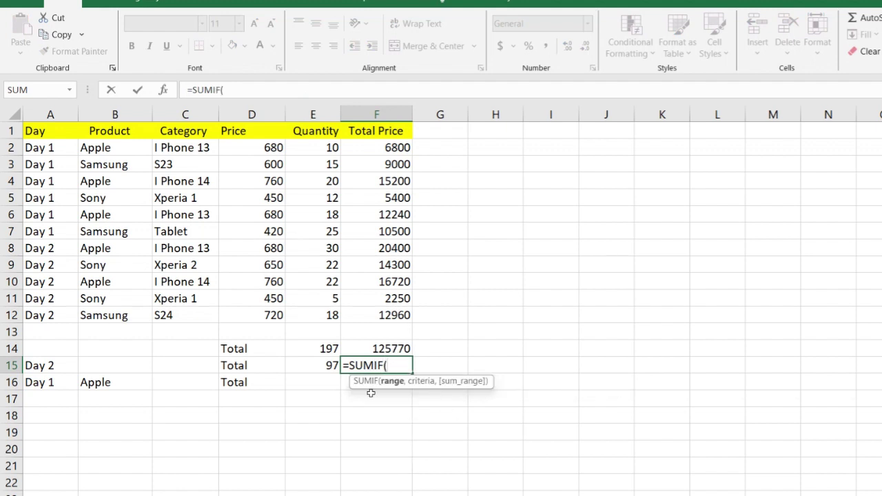
drag(61, 147, 43, 304)
text(,)
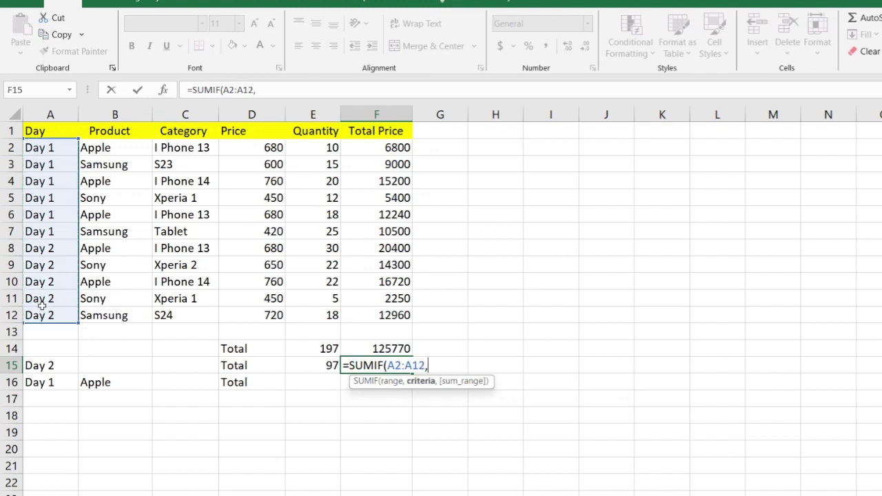
click(54, 365)
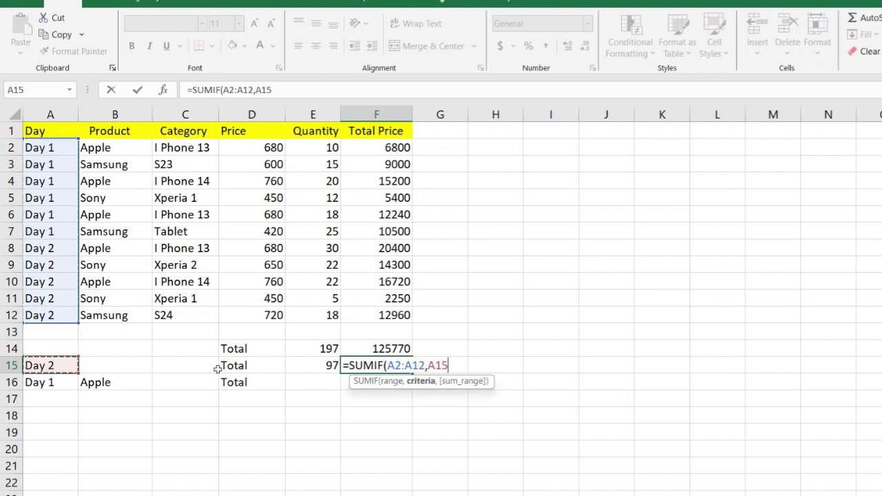
text(,)
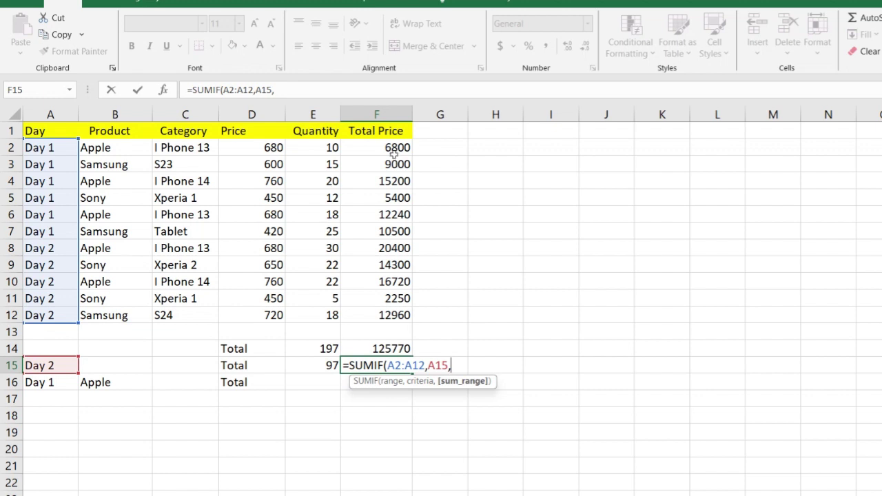
drag(384, 146, 390, 310)
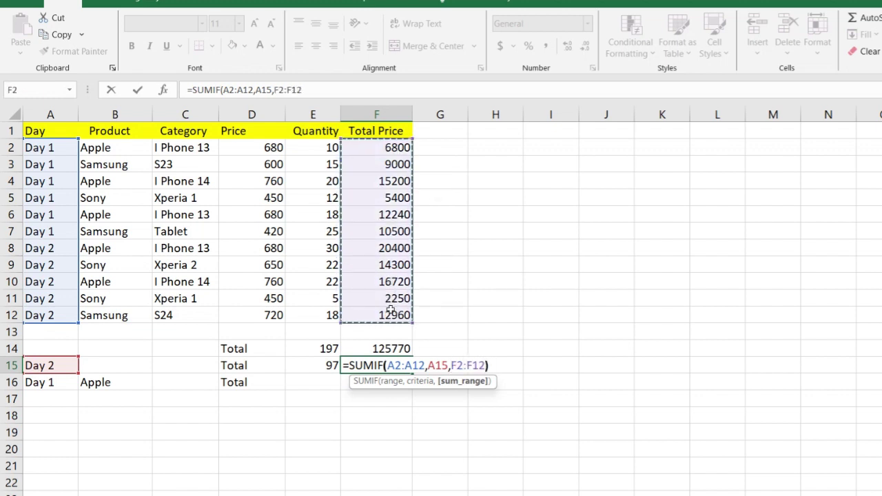
text())
key(Return)
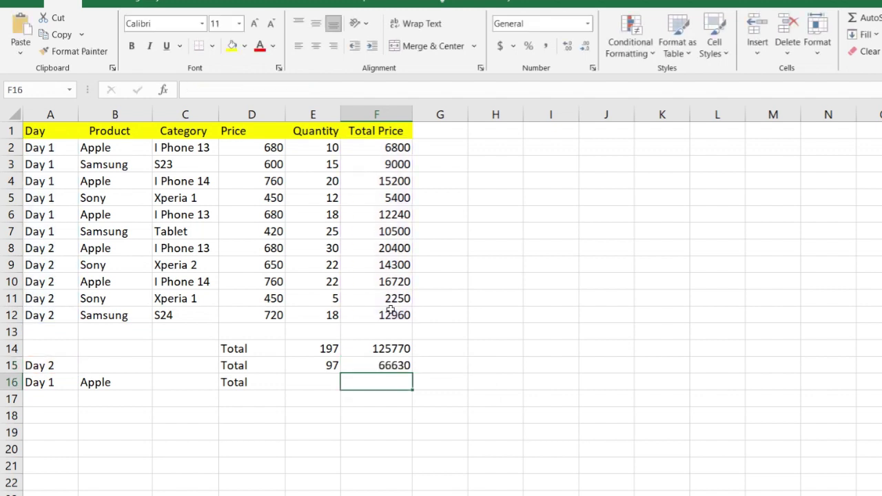
Step: Check the SUMIF formula in F15 and change its criteria cell A15 to Day 1
click(397, 366)
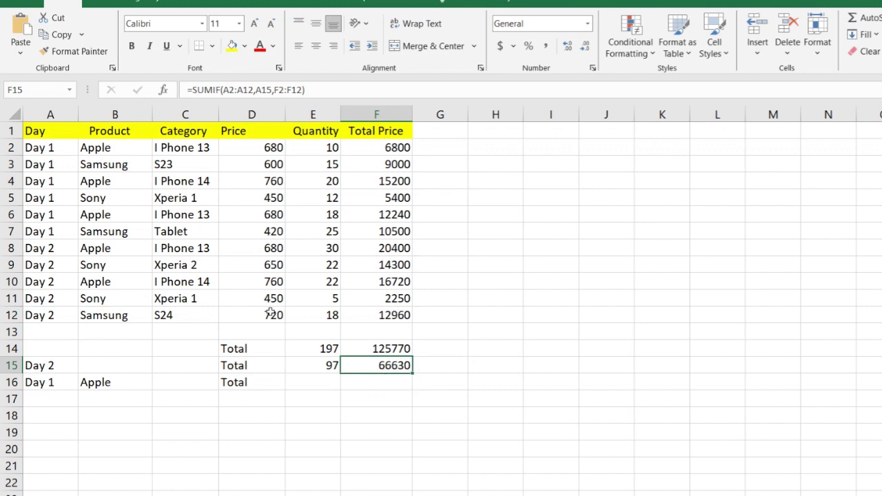
click(55, 366)
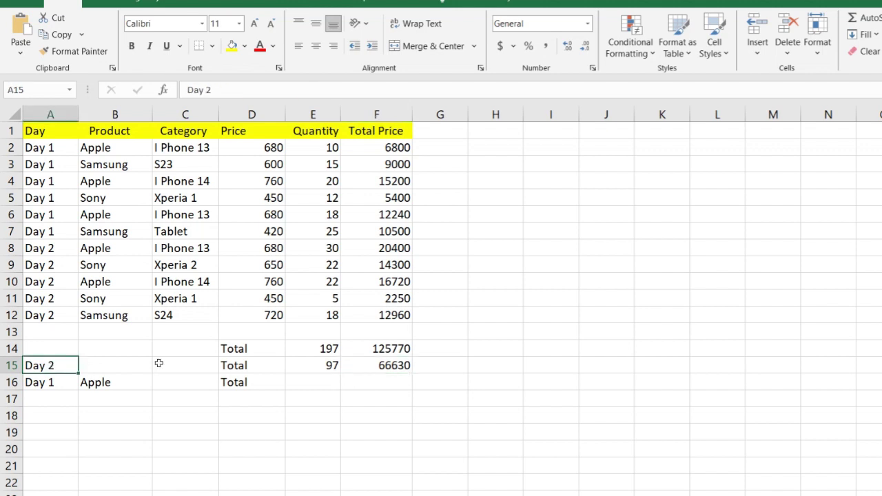
key(F2)
key(BackSpace)
text(1)
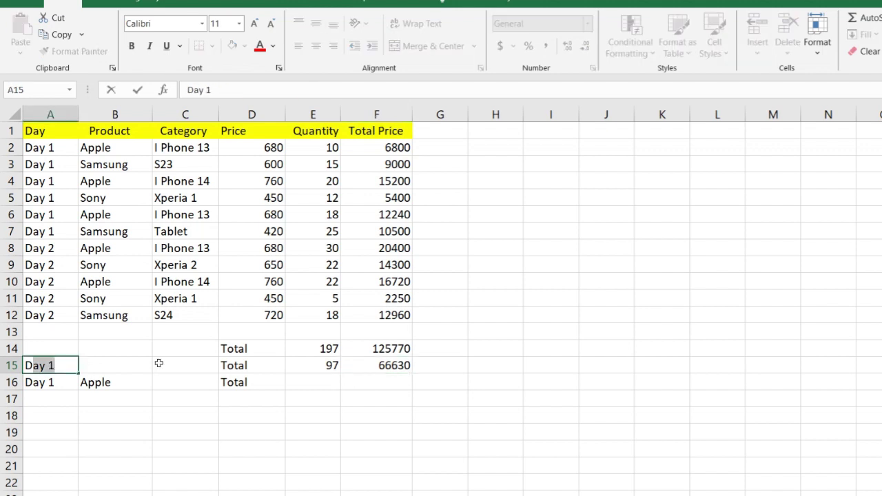
key(Return)
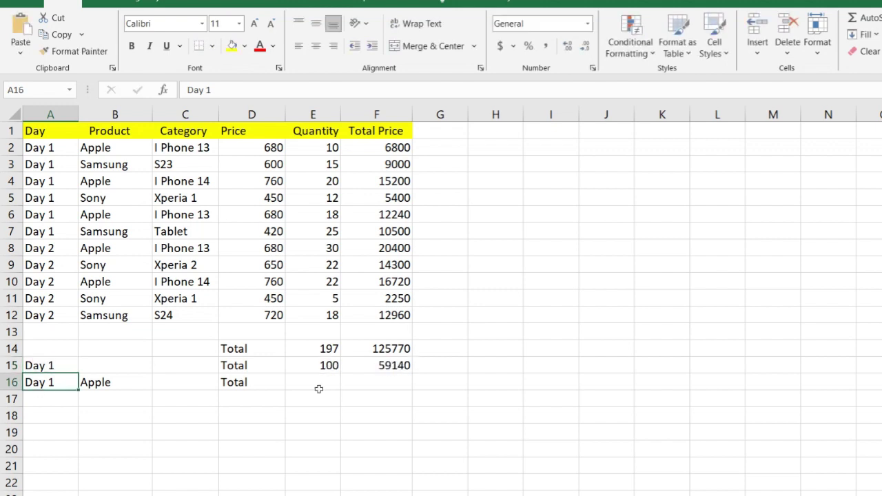
Step: Review the Day 1 quantity and total price SUMIF results in E15 and F15
mouse_move(321, 364)
mouse_down()
mouse_move(365, 362)
mouse_move(321, 365)
mouse_up()
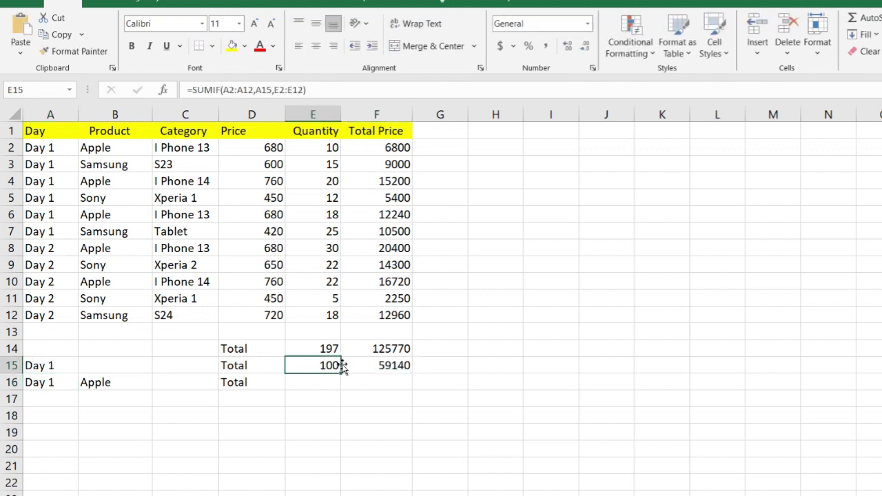
click(390, 365)
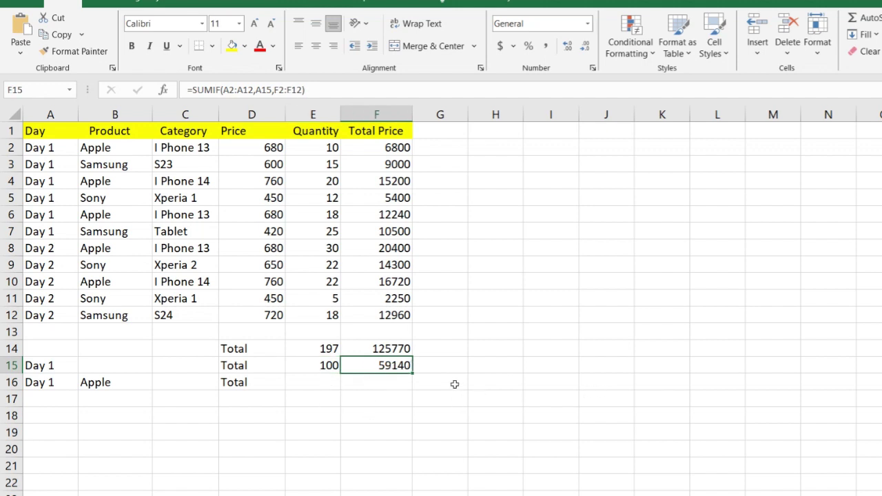
click(383, 398)
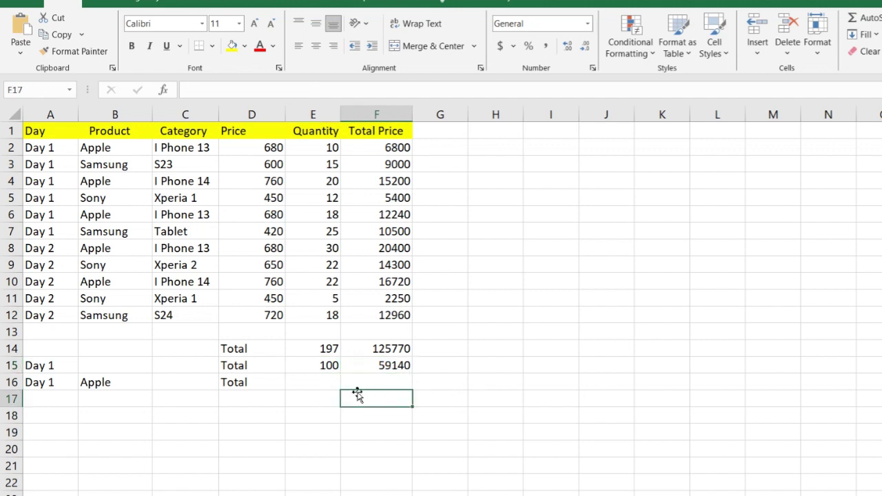
click(329, 369)
drag(367, 366, 400, 364)
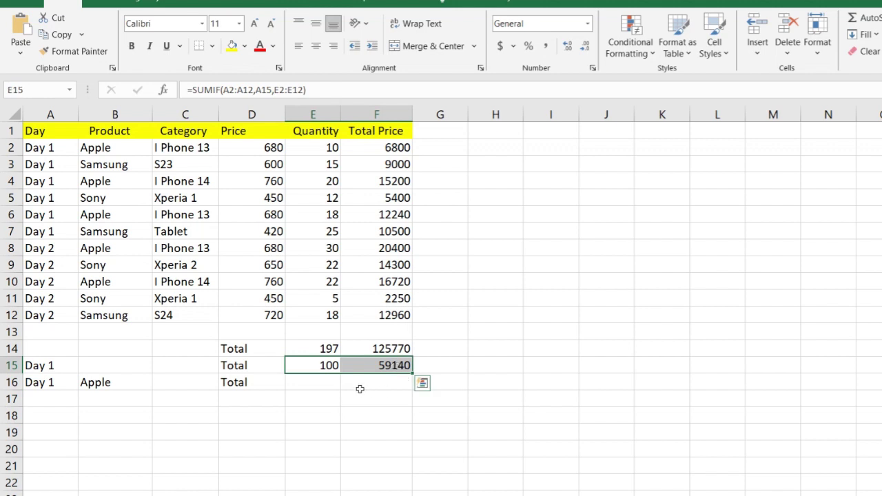
click(567, 214)
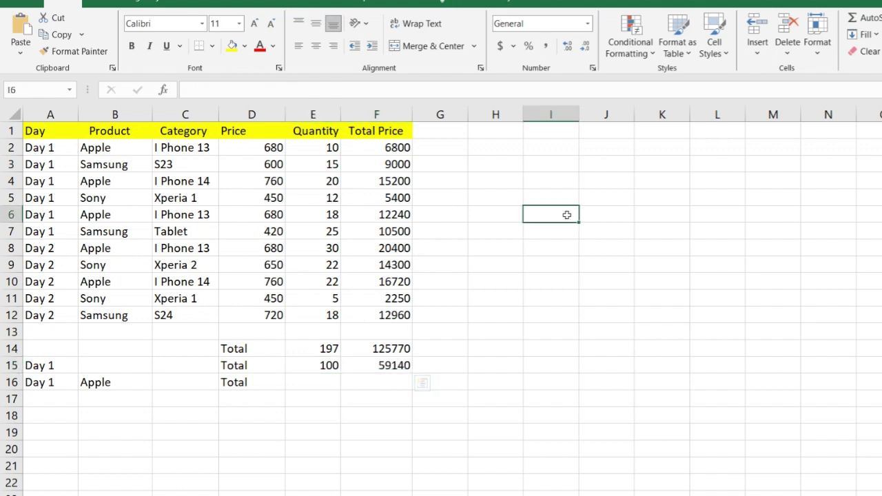
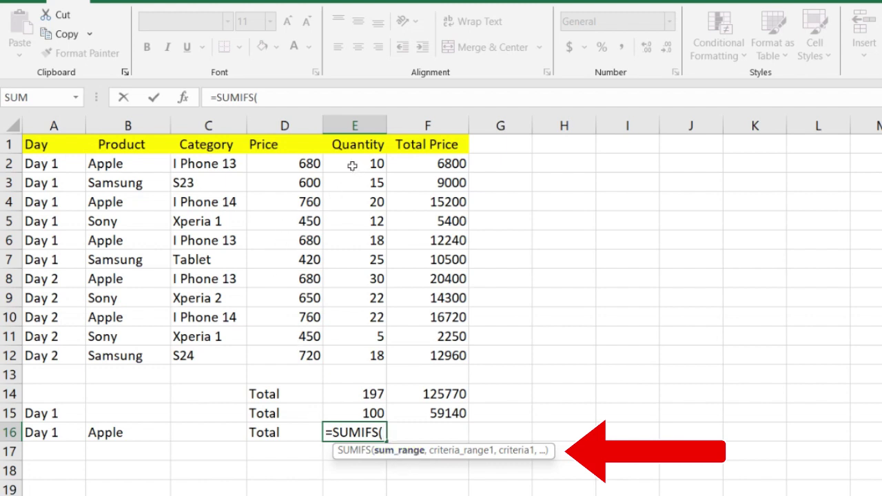
Step: Complete the formula in E16 as =SUMIFS(E2:E12,A2:A12,A16,B2:B12,B16) to total the Apple quantity for Day 1
drag(354, 162, 338, 352)
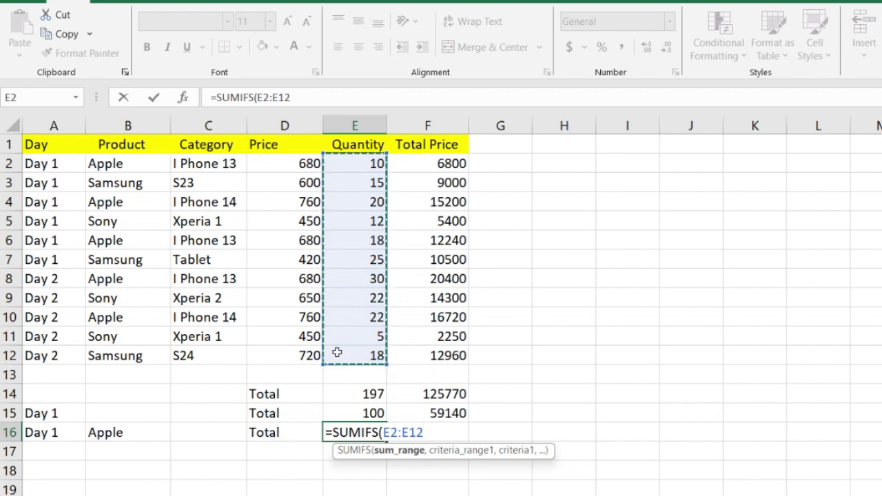
text(,)
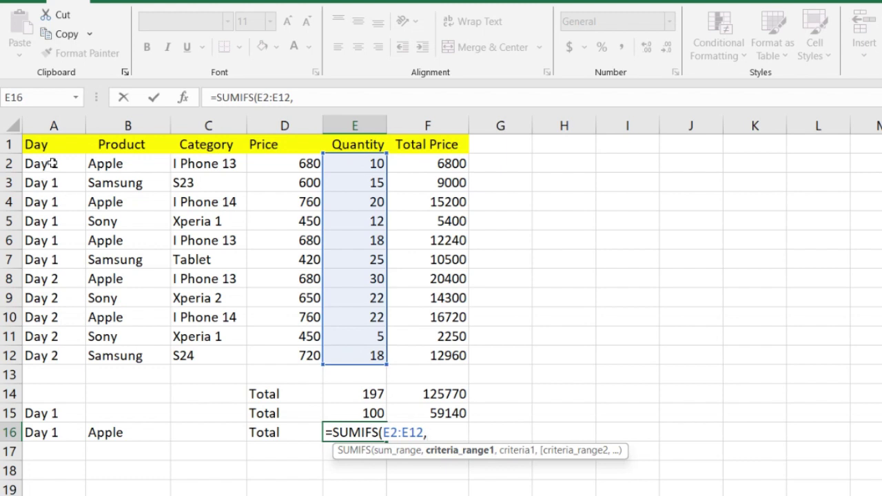
drag(52, 163, 74, 356)
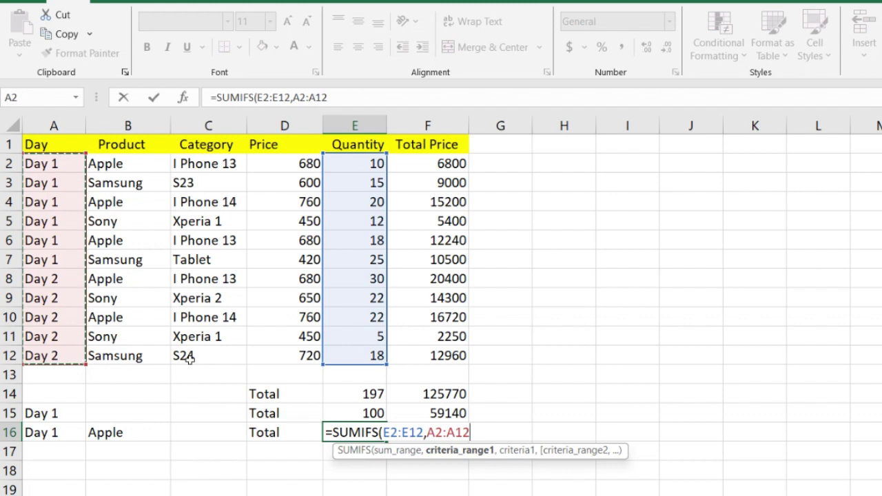
text(,)
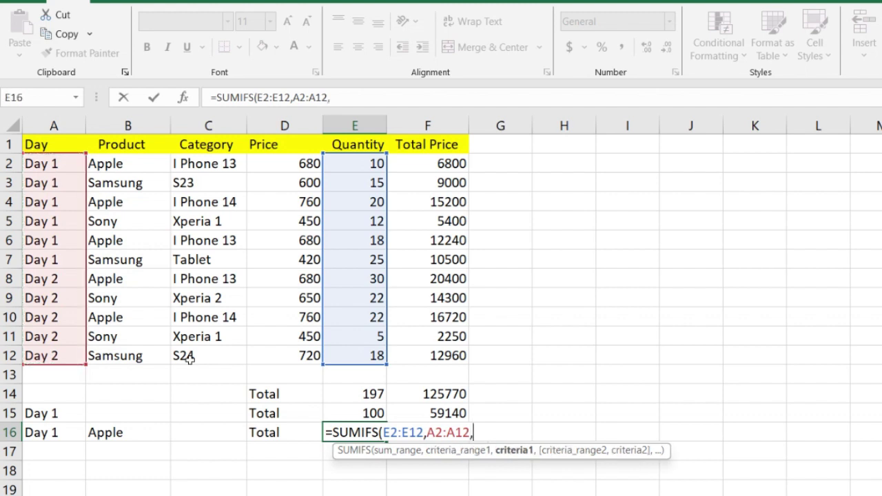
click(37, 433)
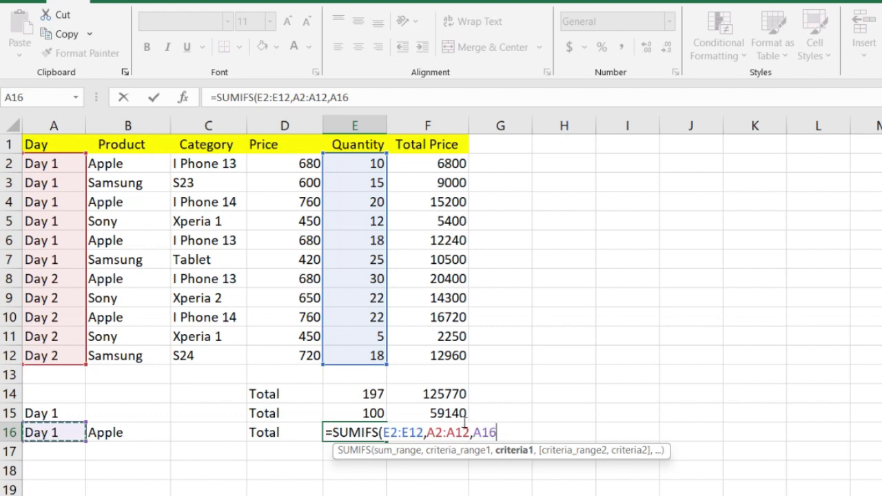
text(,)
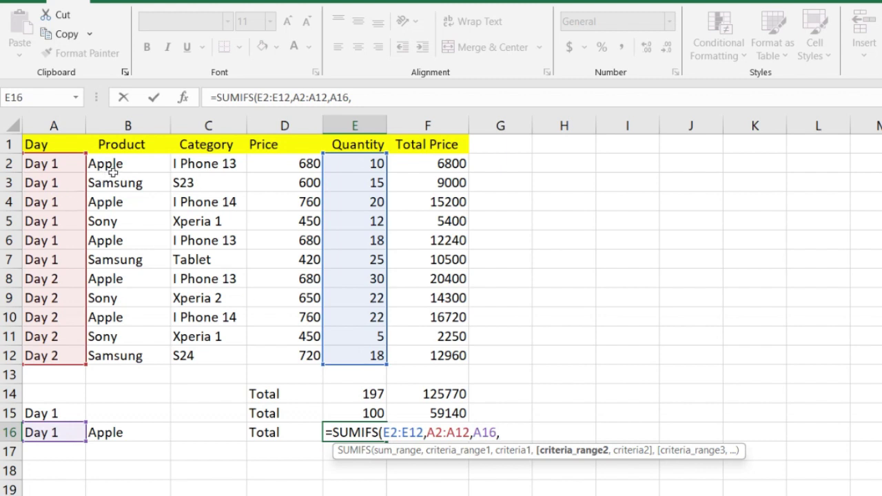
drag(122, 165, 113, 353)
text(,)
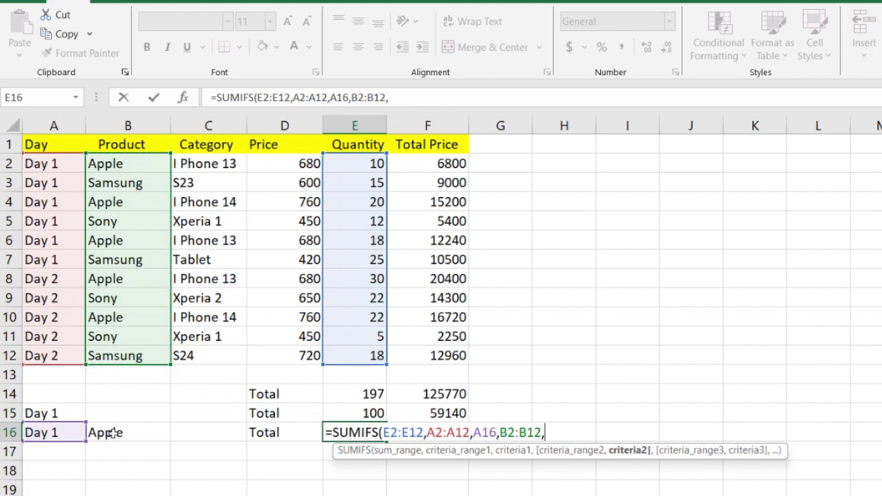
click(111, 432)
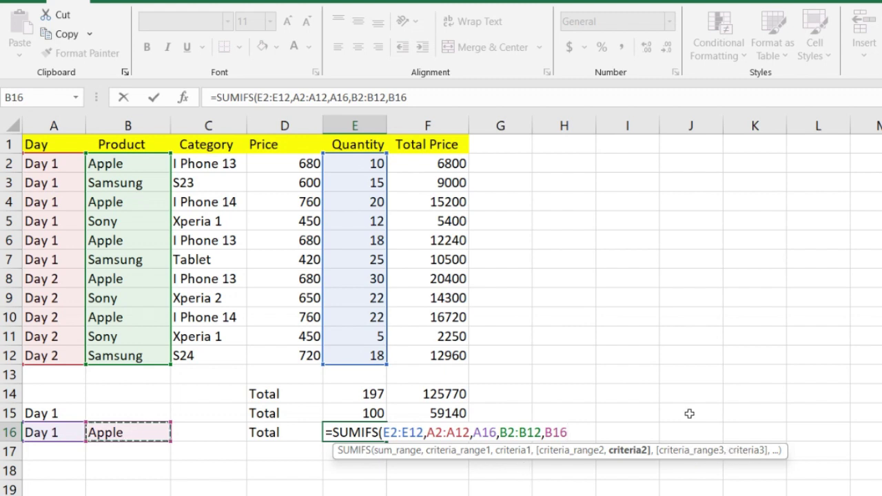
text())
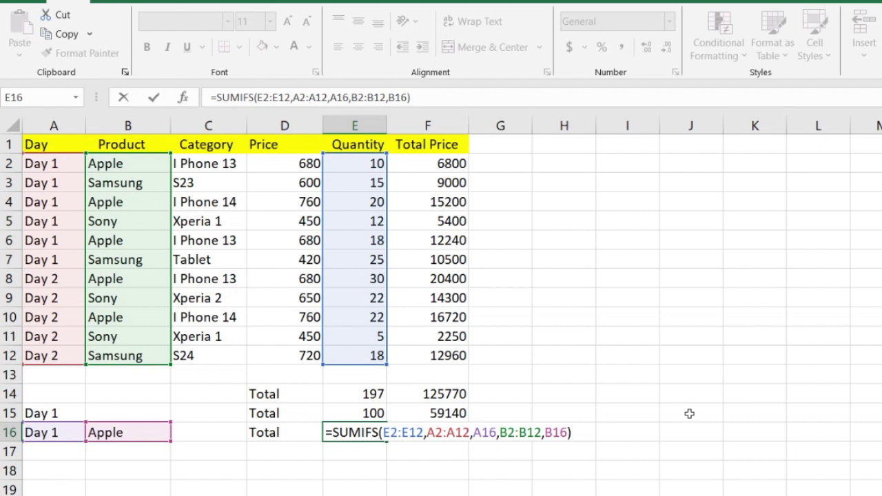
key(Return)
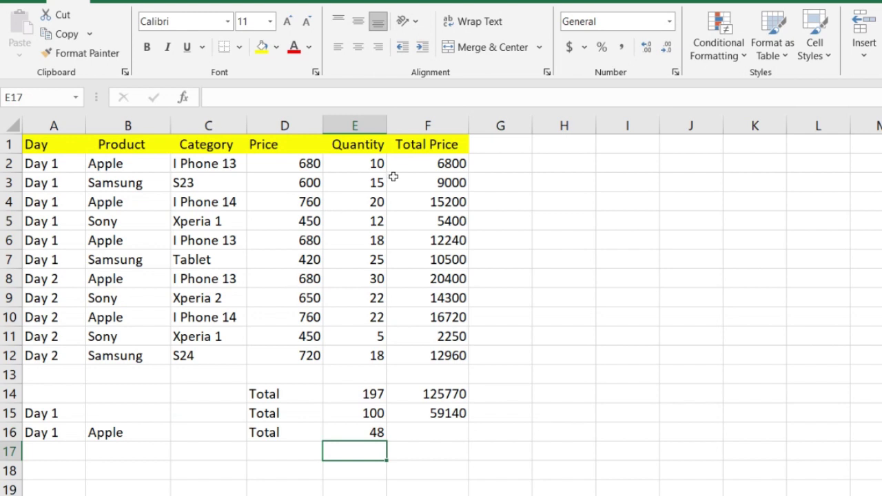
Step: Select the Day 1 Apple quantities in E2, E4 and E6 together to cross-check the SUMIFS total
click(365, 160)
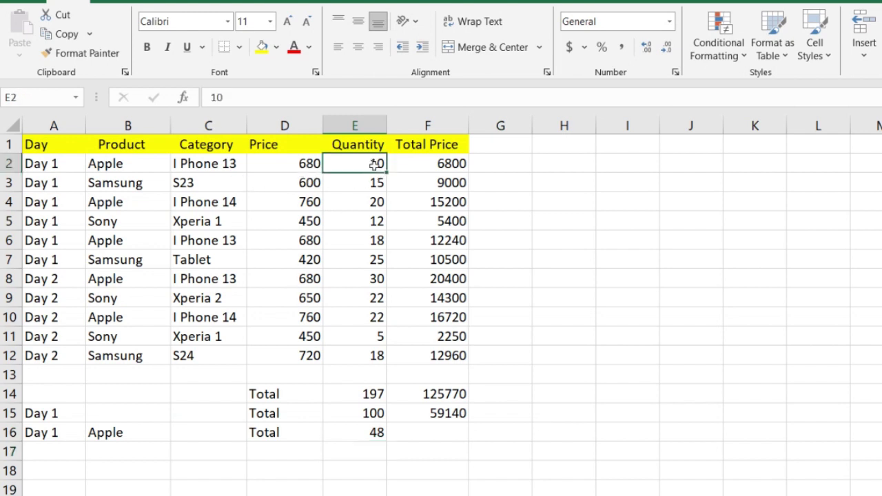
ctrl+click(361, 203)
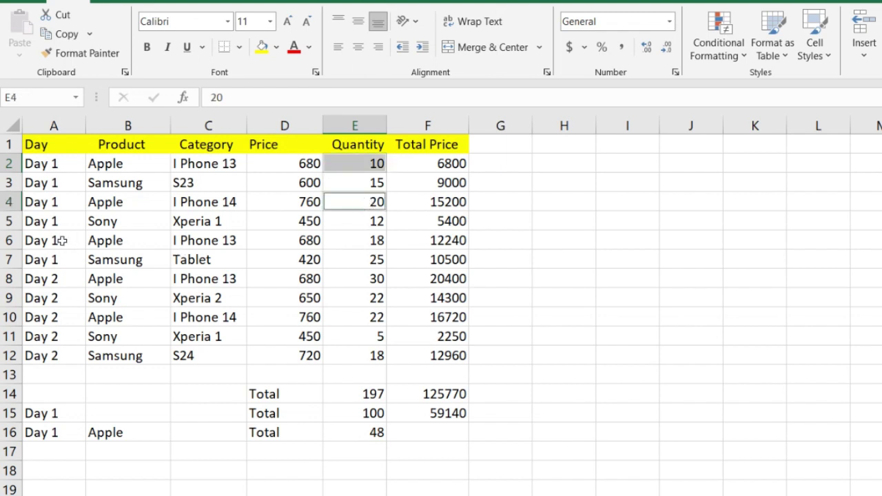
ctrl+click(373, 240)
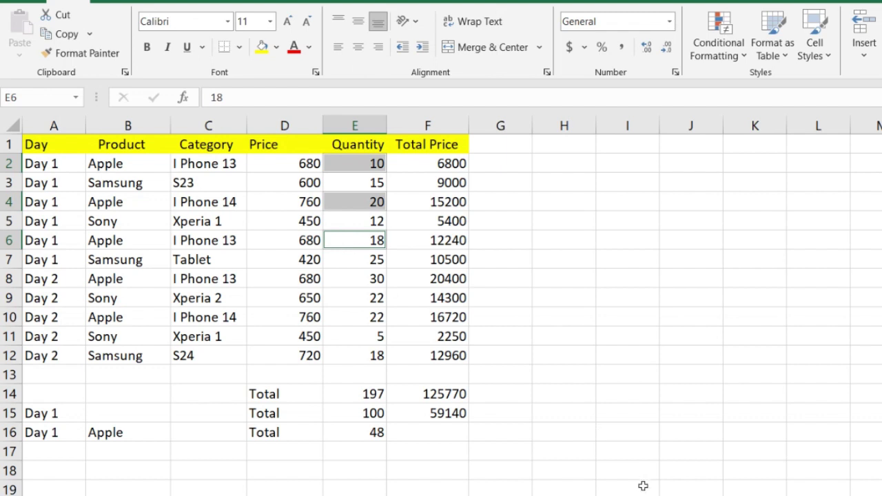
Step: Start a SUMIFS formula in F16 that sums F2:F12, with A2:A12 as the first criteria range and A16 as its criterion
click(449, 434)
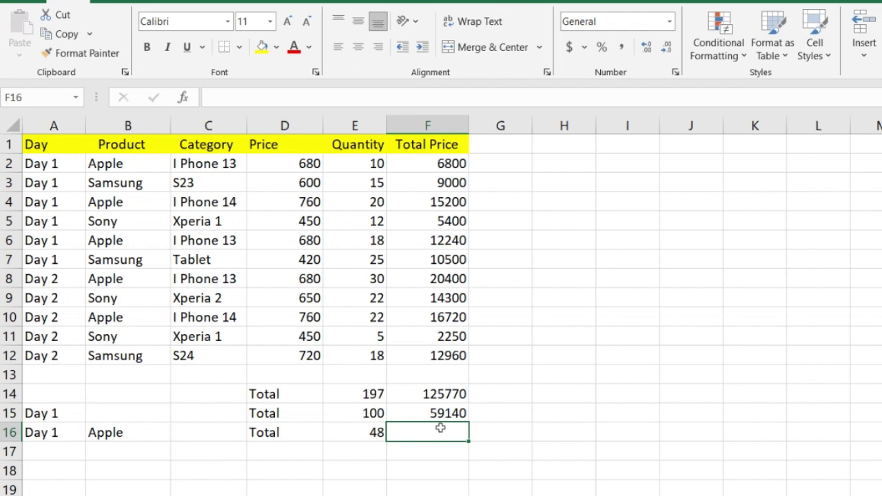
text(=)
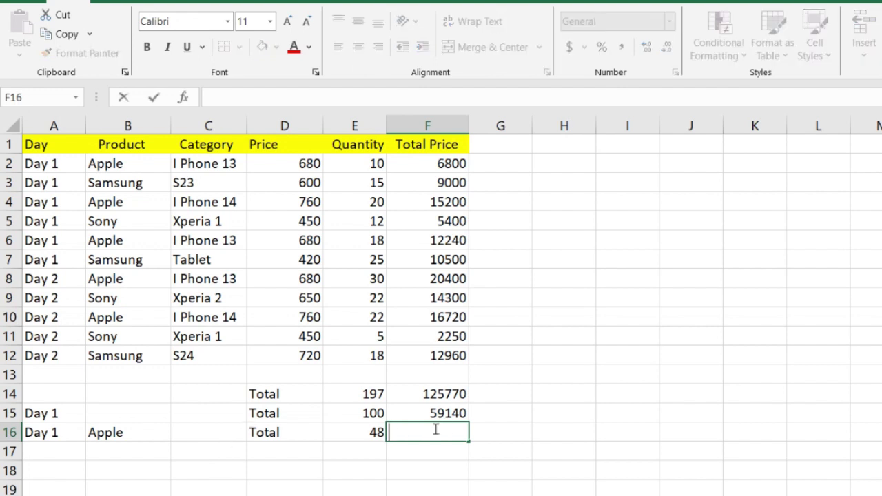
text(SUMIFS)
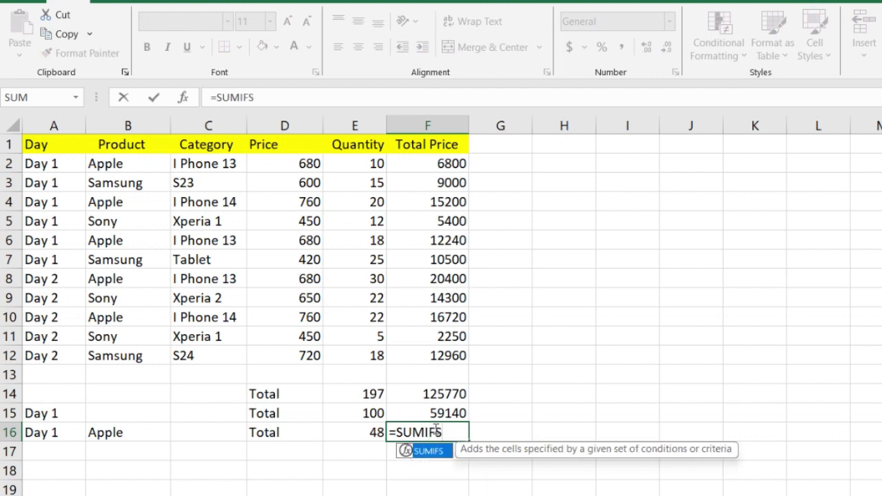
text(()
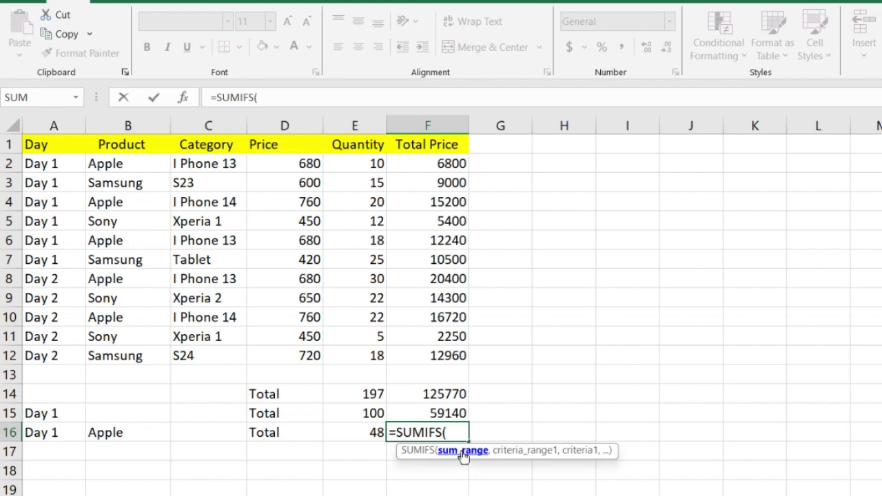
drag(424, 160, 402, 356)
text(,)
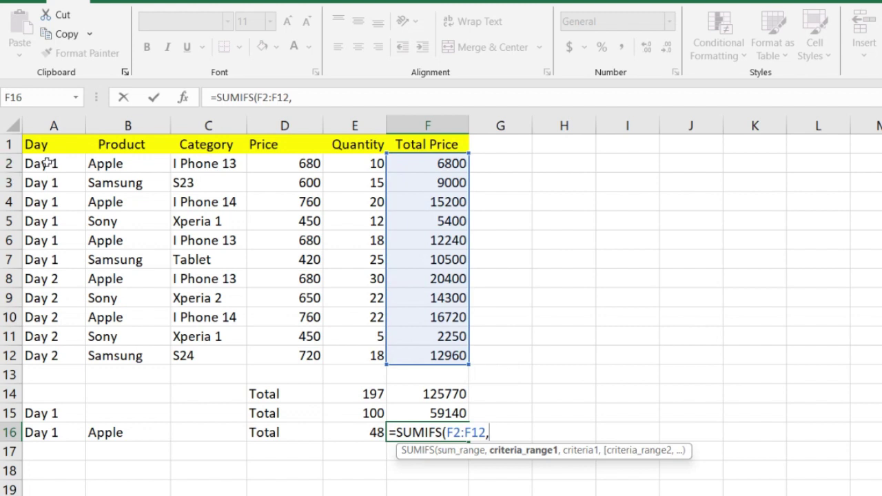
drag(47, 163, 35, 356)
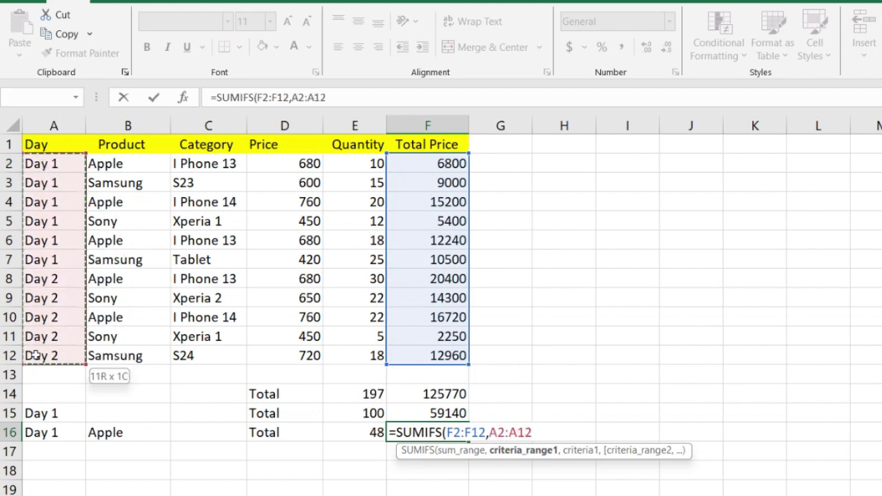
text(,)
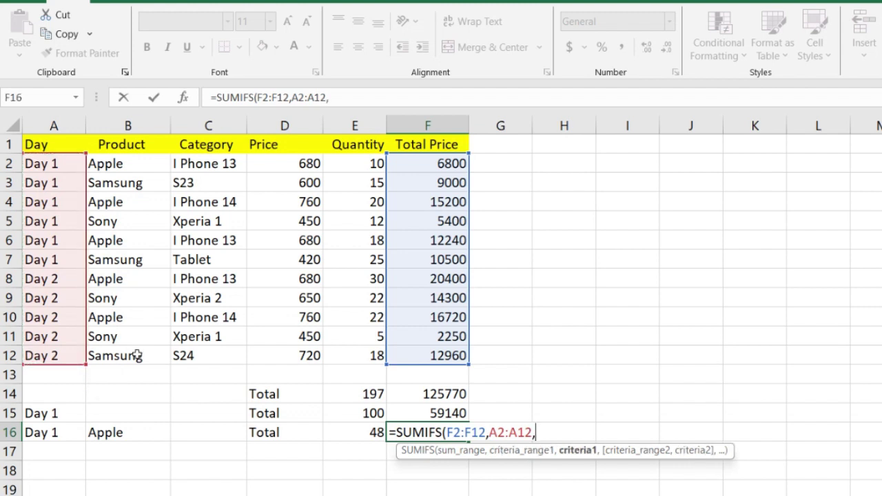
click(41, 432)
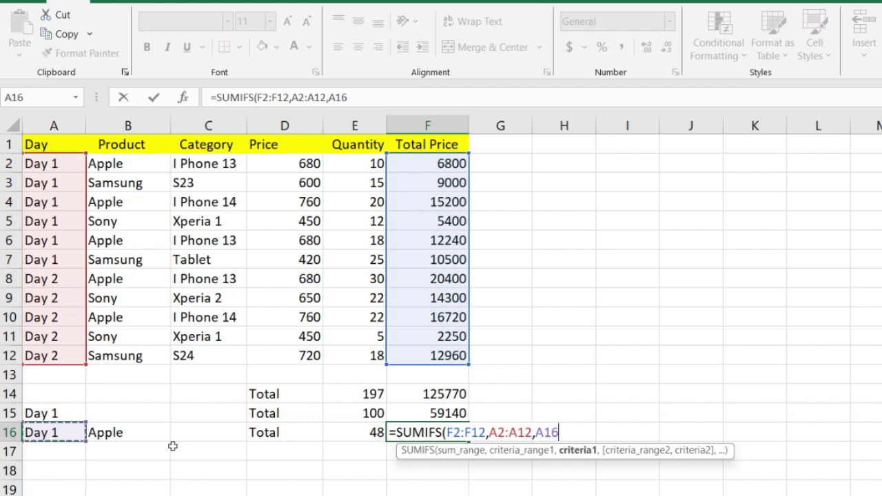
Step: Complete the formula in F16 as =SUMIFS(F2:F12,A2:A12,A16,B2:B12,B16) to total the Apple sales price for Day 1
text(,)
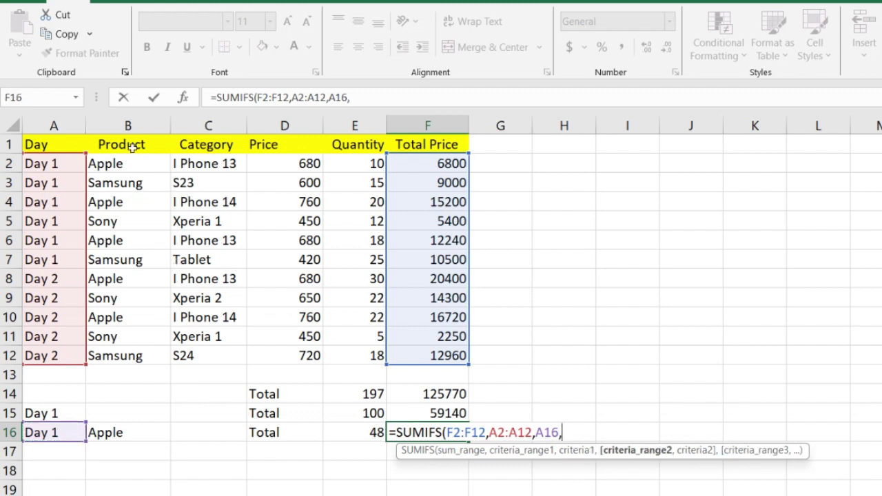
drag(126, 165, 124, 365)
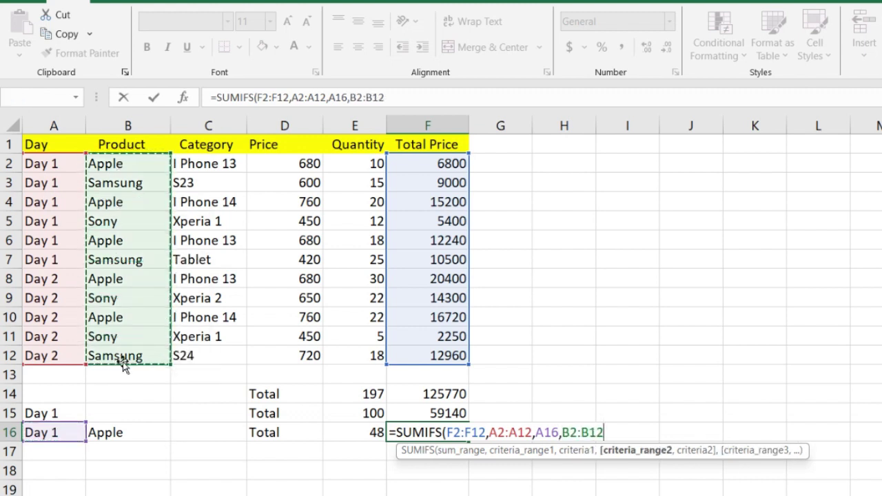
text(,)
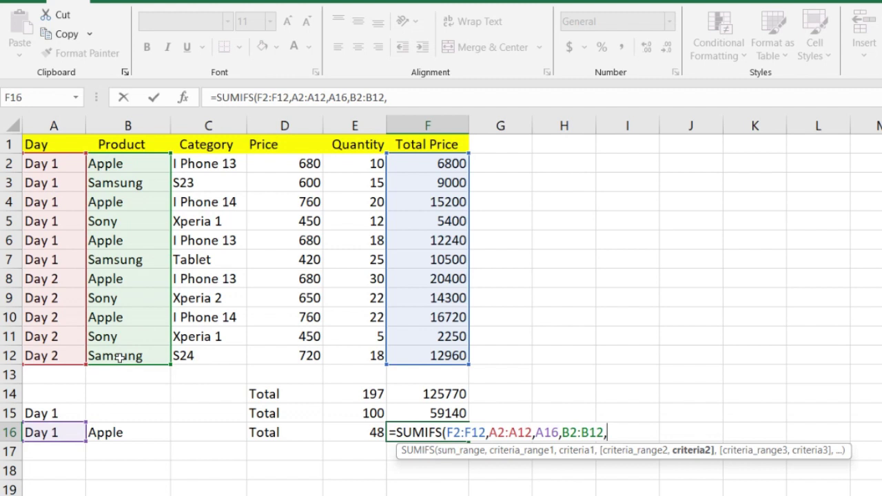
click(129, 432)
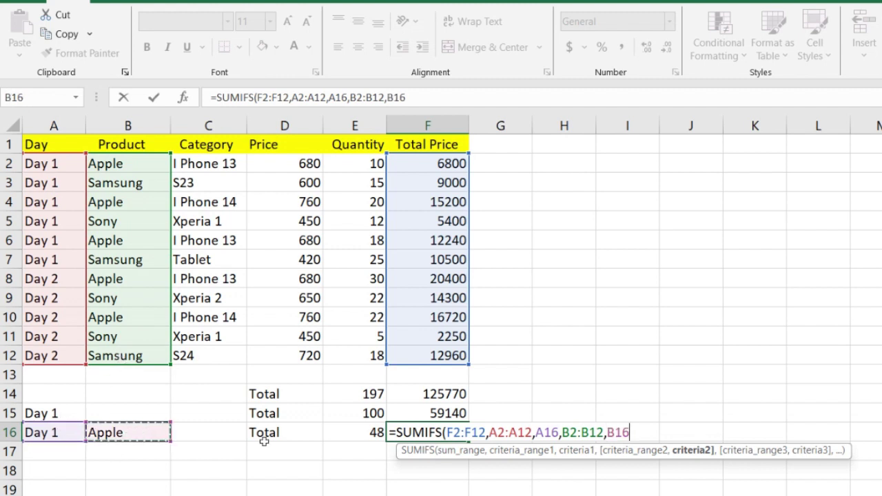
text())
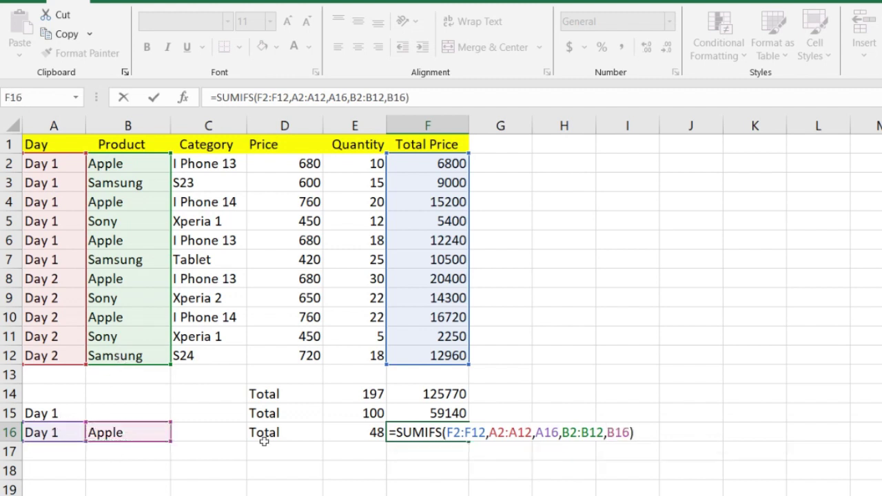
key(Return)
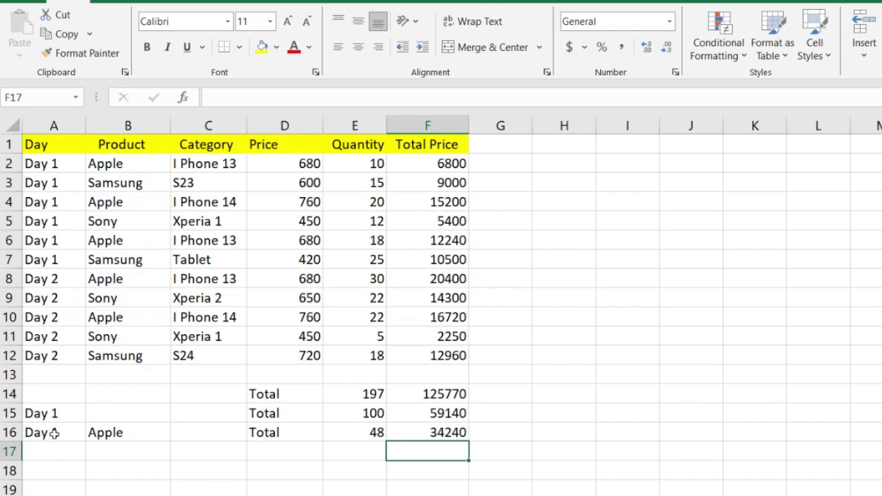
Step: Replace the product criterion in B16 with Samsung, copied from B3
click(145, 177)
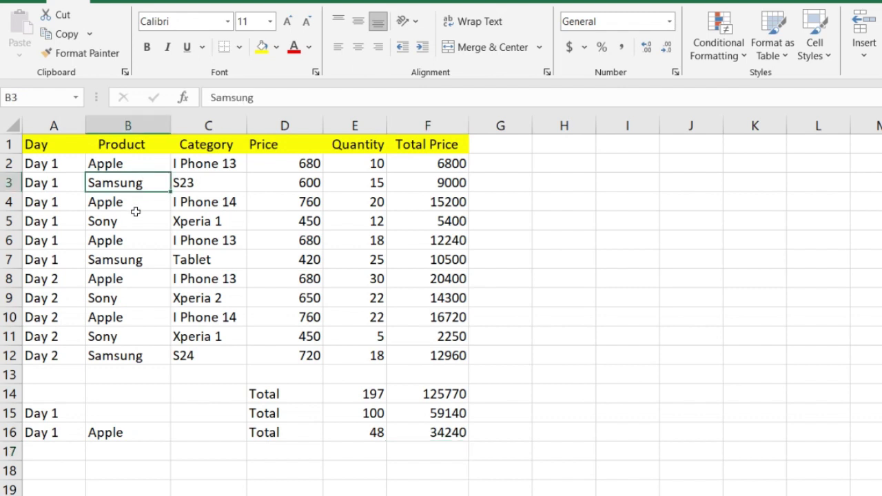
key(ctrl+c)
click(114, 433)
key(ctrl+v)
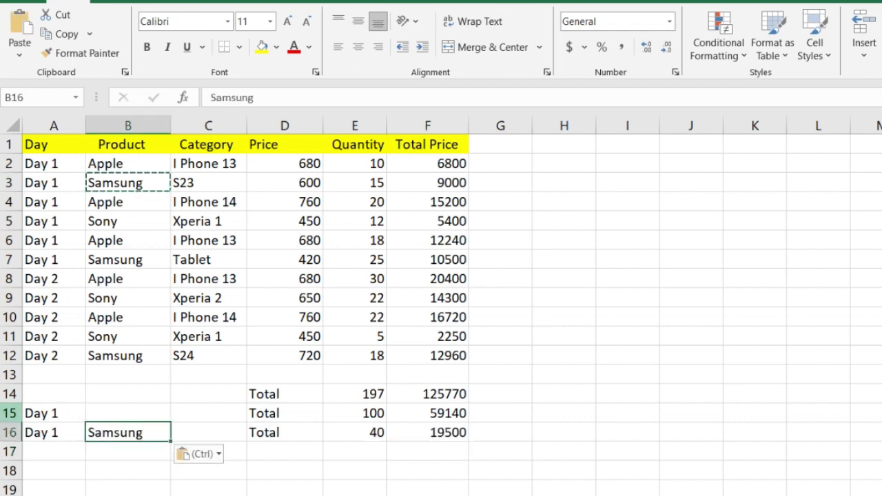
click(517, 431)
text(=)
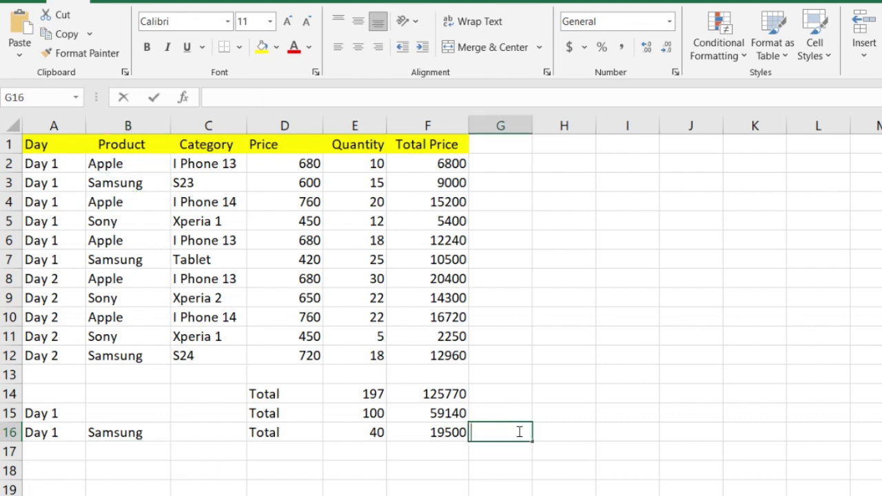
text(SUMIF)
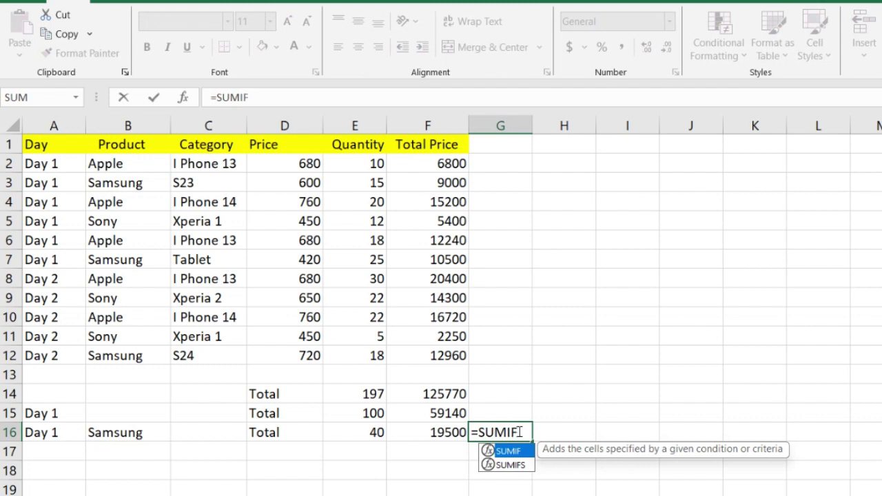
double_click(520, 463)
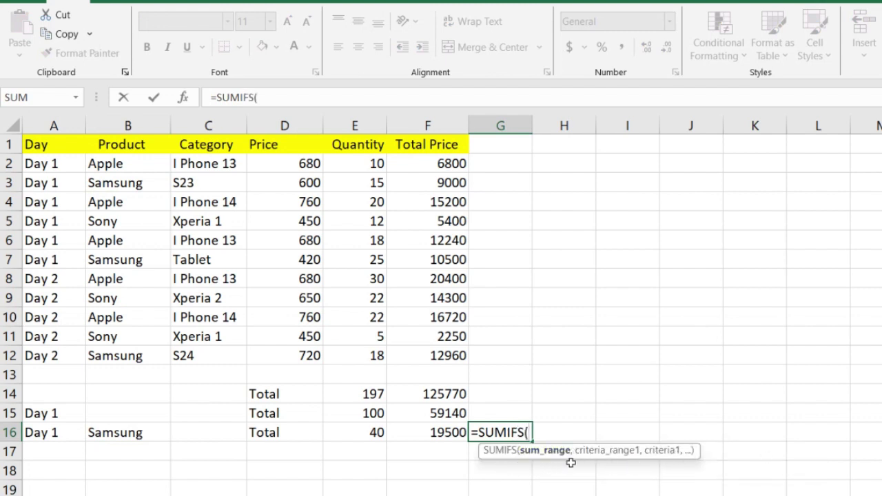
key(BackSpace)
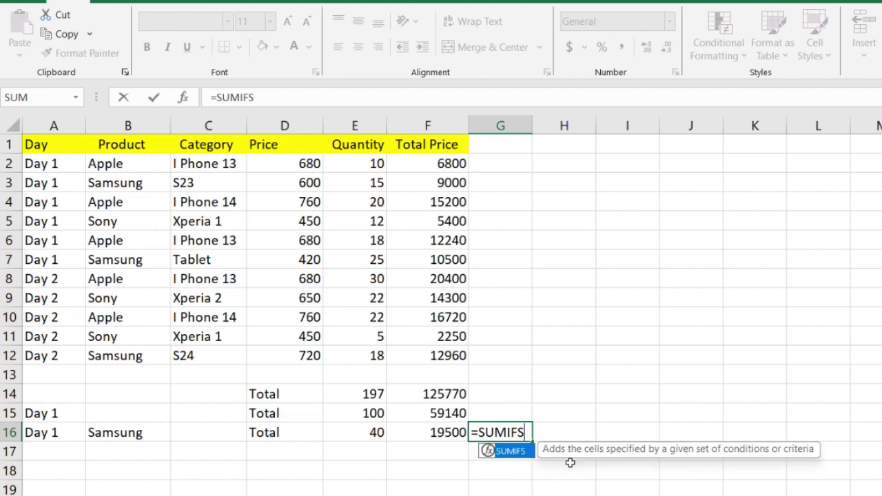
key(Escape)
key(Right)
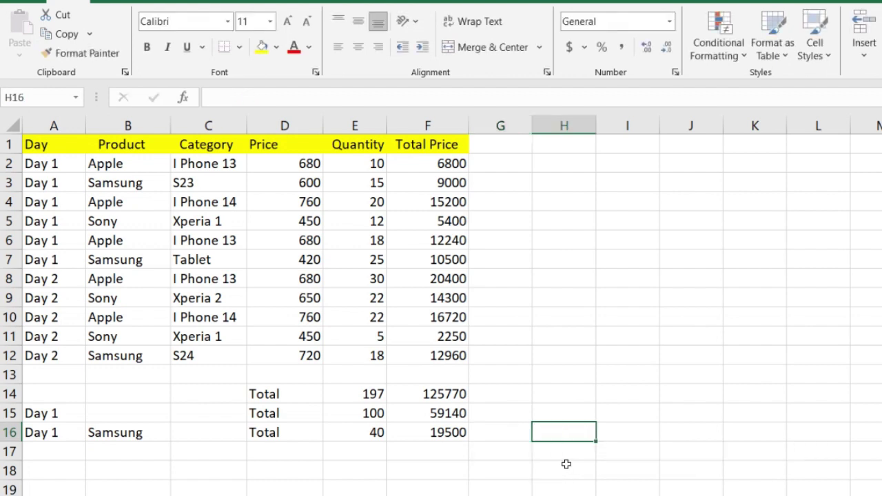